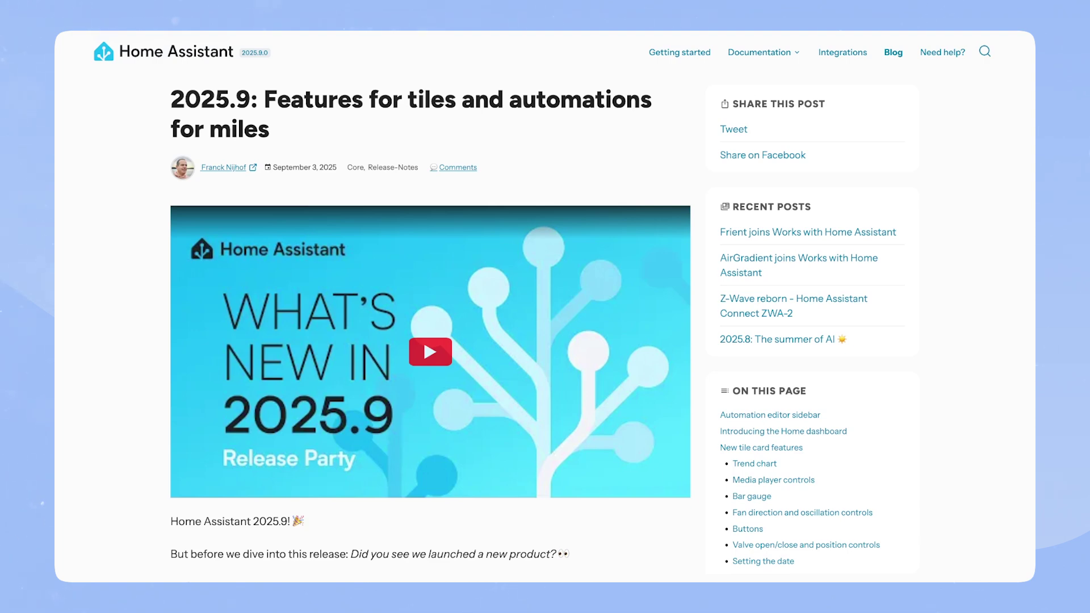
- Scroll the 2025.9 release post down to its table of contents
{"action": "scroll", "coordinate": [585, 511], "scroll_direction": "down", "scroll_amount": 6}
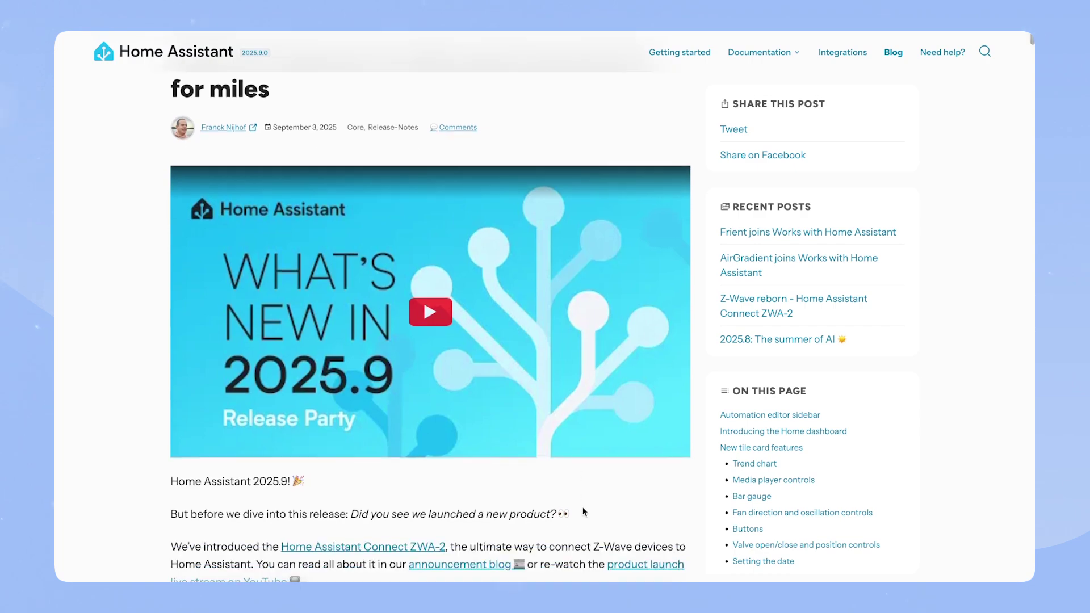
{"action": "scroll", "coordinate": [584, 507], "scroll_direction": "down", "scroll_amount": 8}
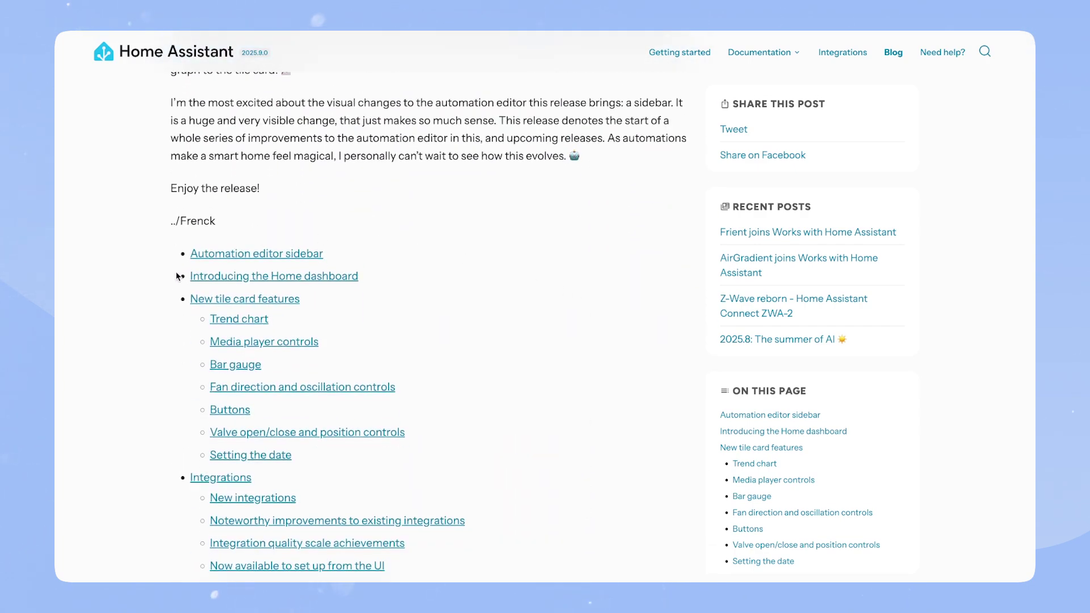
- Jump to 'Introducing the Home dashboard' and read down to the Living Room screenshot
{"action": "left_click", "coordinate": [340, 276]}
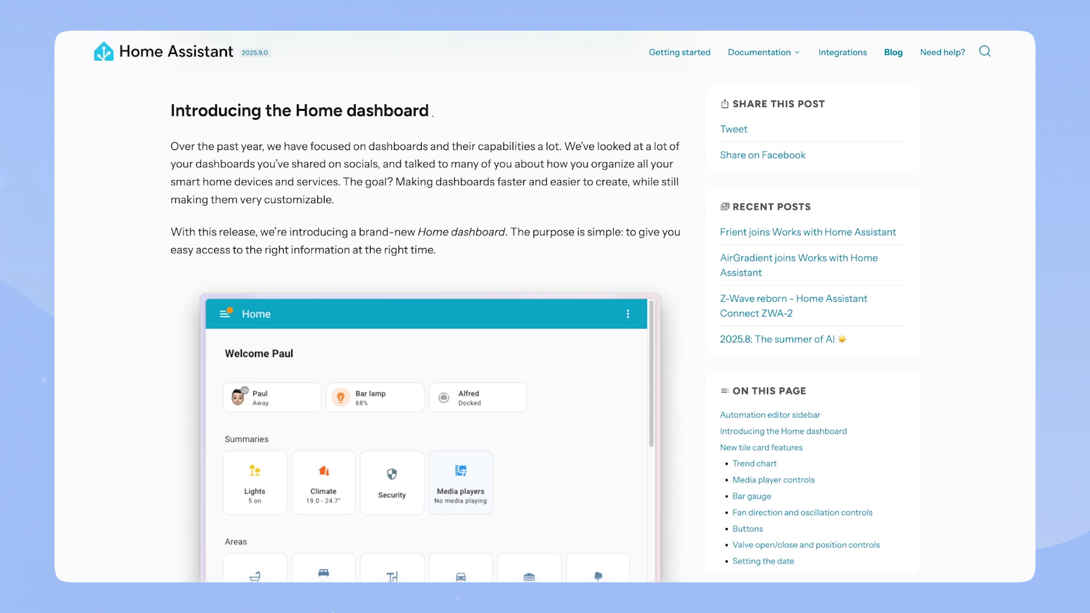
{"action": "scroll", "coordinate": [670, 306], "scroll_direction": "down", "scroll_amount": 2}
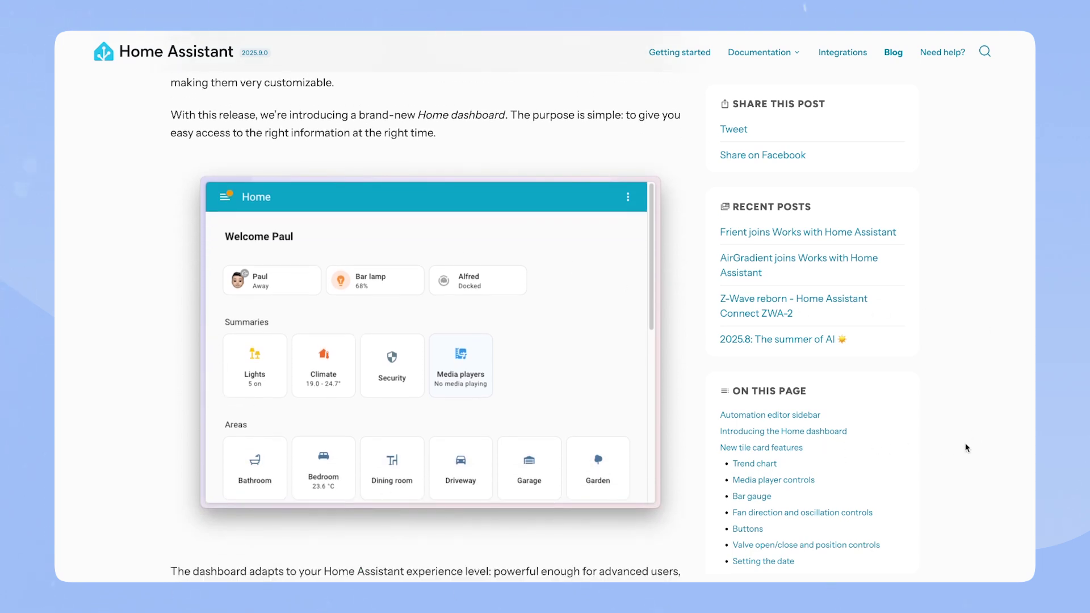
{"action": "scroll", "coordinate": [987, 447], "scroll_direction": "down", "scroll_amount": 2}
{"action": "scroll", "coordinate": [986, 447], "scroll_direction": "down", "scroll_amount": 3}
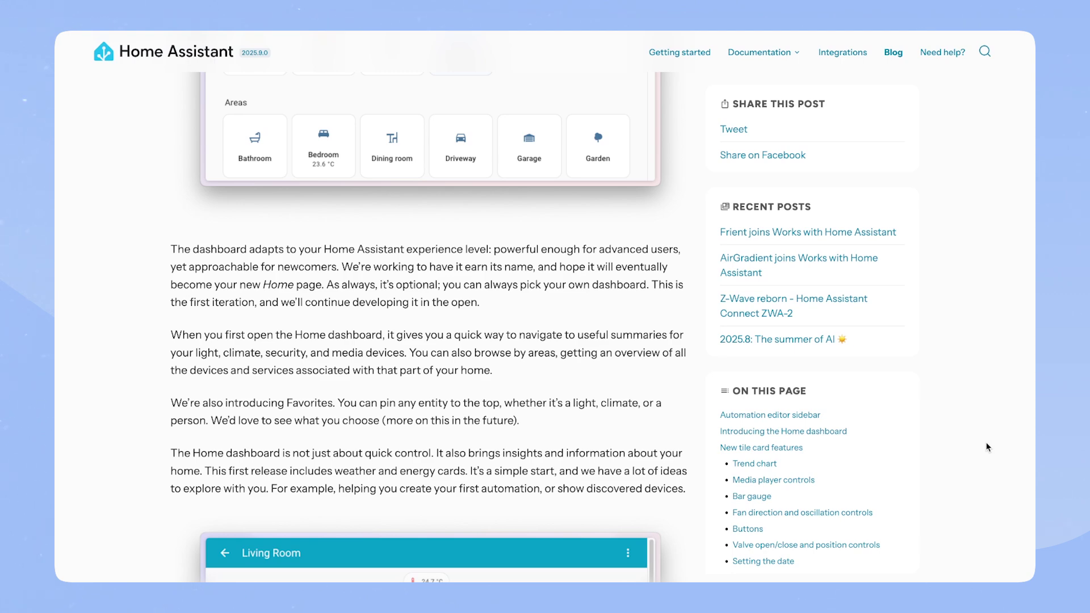
{"action": "scroll", "coordinate": [987, 447], "scroll_direction": "down", "scroll_amount": 3}
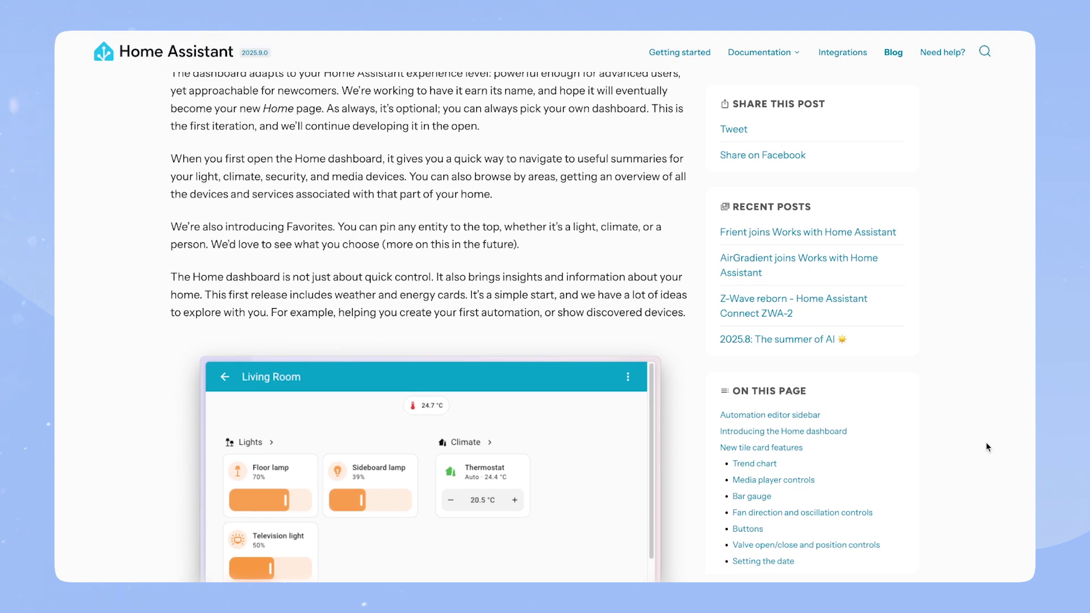
- Read the Tip box about the experimental dashboard, then return to the section heading
{"action": "scroll", "coordinate": [987, 448], "scroll_direction": "down", "scroll_amount": 1}
{"action": "scroll", "coordinate": [987, 447], "scroll_direction": "down", "scroll_amount": 1}
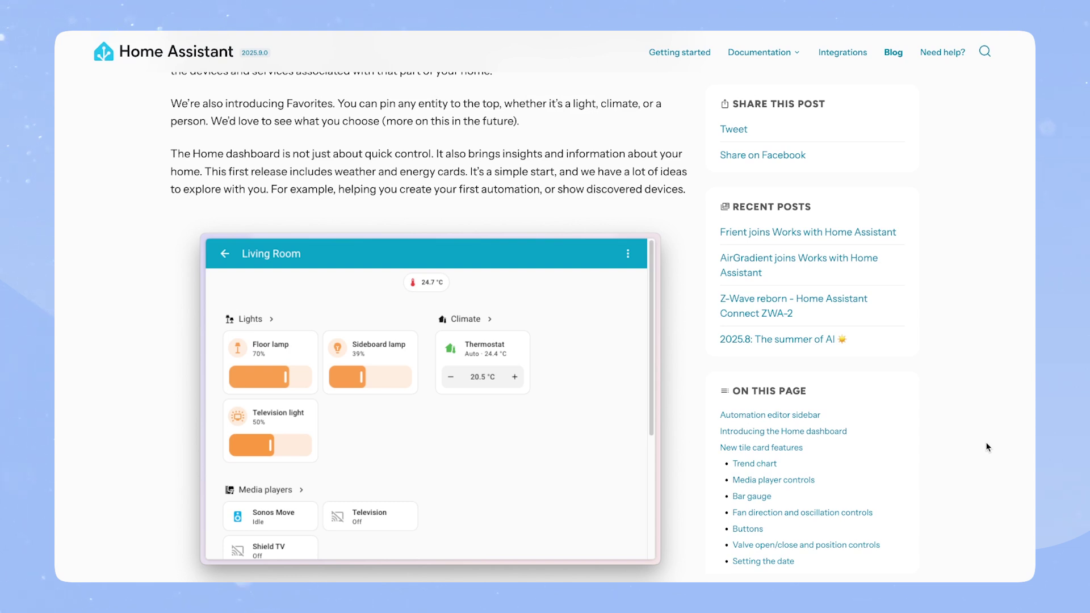
{"action": "scroll", "coordinate": [987, 448], "scroll_direction": "down", "scroll_amount": 1}
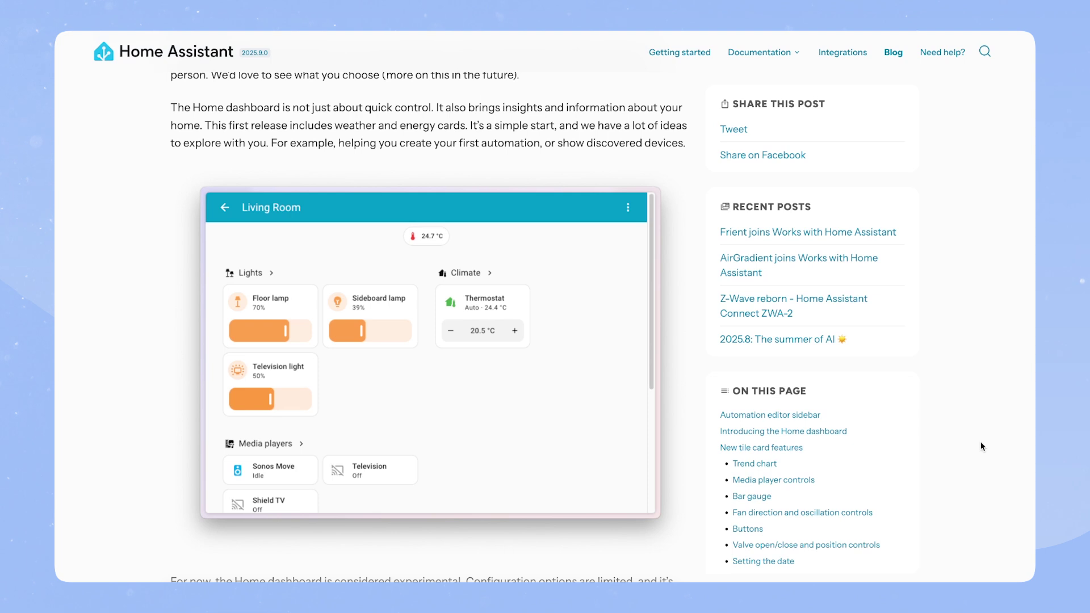
{"action": "scroll", "coordinate": [981, 447], "scroll_direction": "down", "scroll_amount": 4}
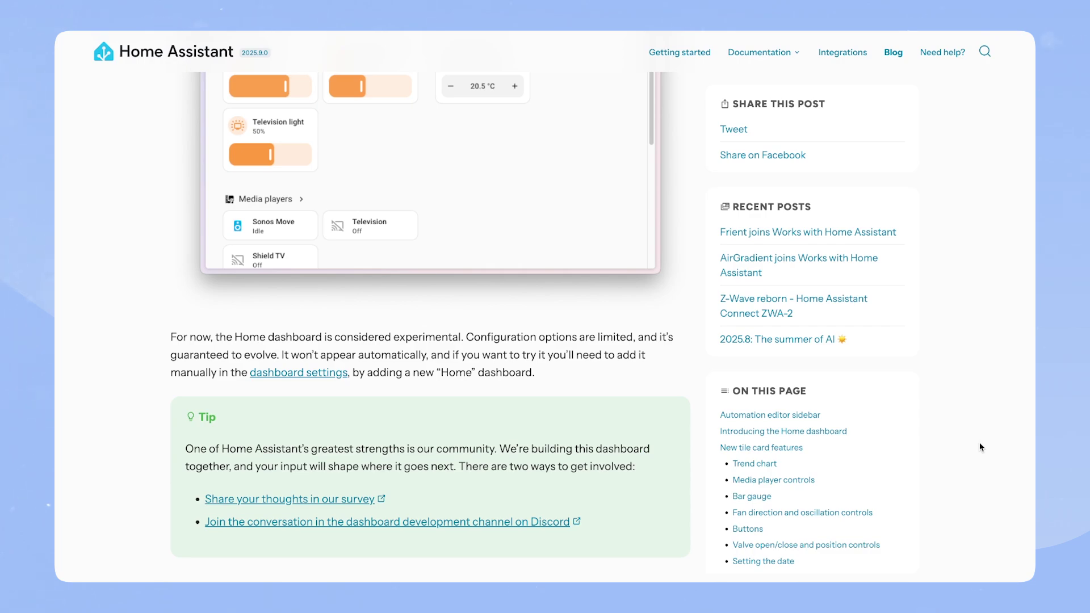
{"action": "scroll", "coordinate": [540, 342], "scroll_direction": "up", "scroll_amount": 10}
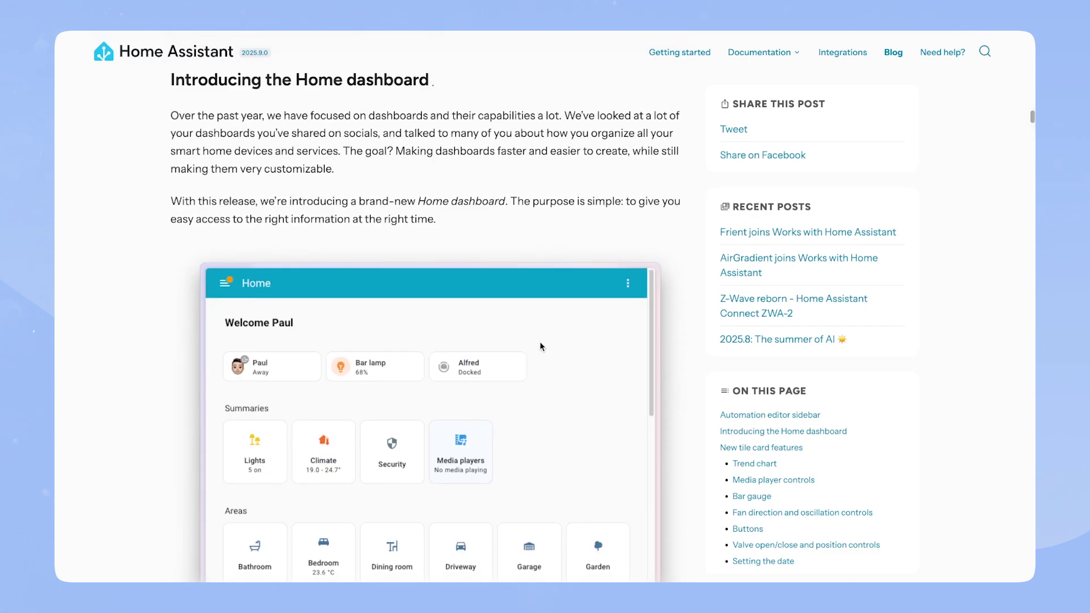
- Install the pending Home Assistant Core update to version 2025.9.0 from Settings
{"action": "scroll", "coordinate": [540, 342], "scroll_direction": "down", "scroll_amount": 2}
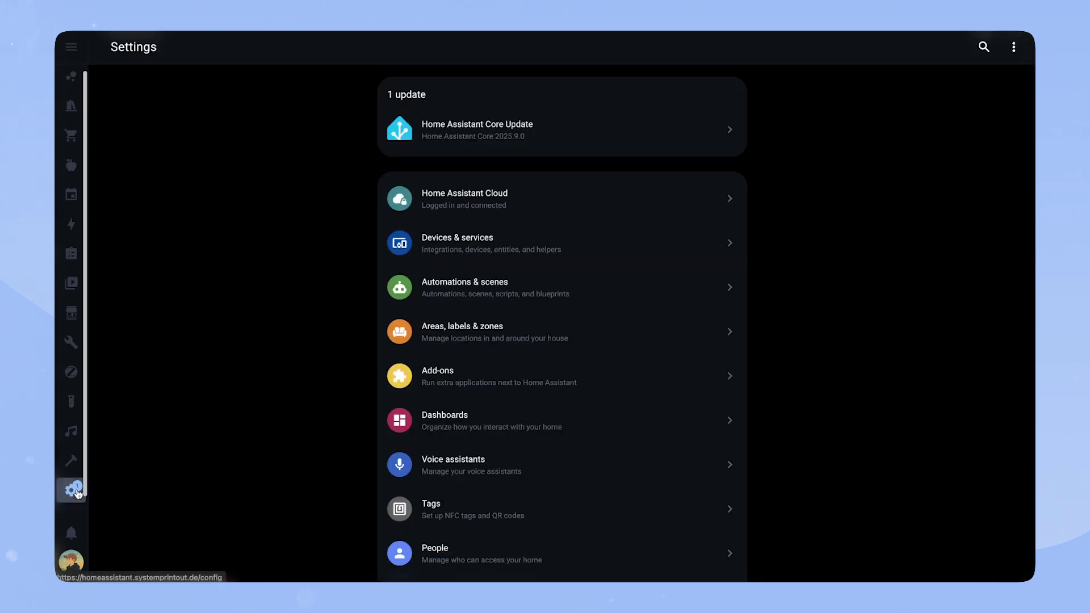
{"action": "left_click", "coordinate": [584, 145]}
{"action": "left_click", "coordinate": [703, 305]}
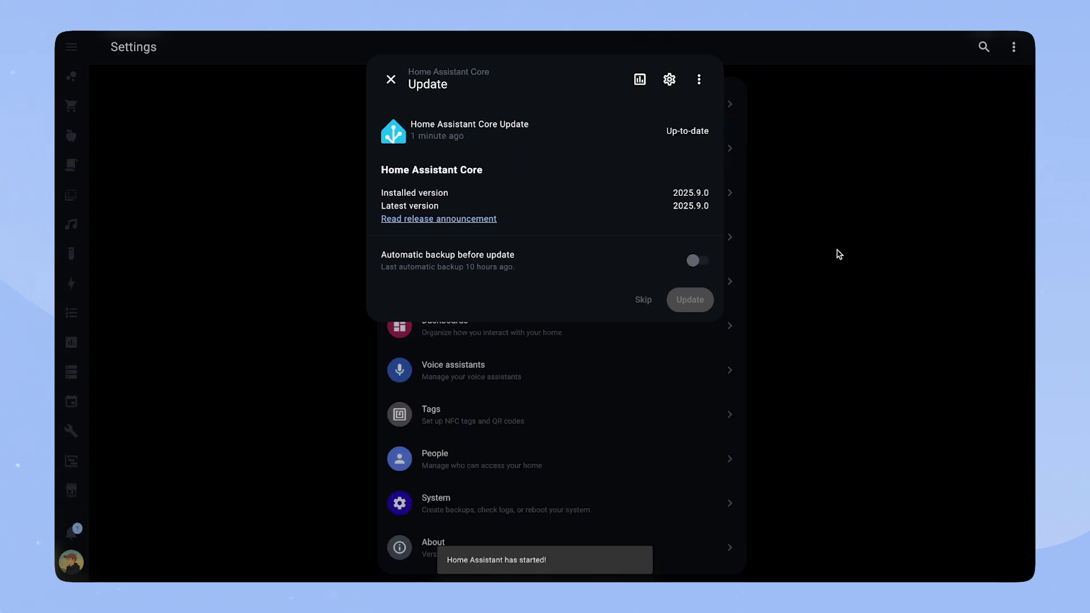
- In Settings > Dashboards, create 'Home' from the Home (experimental) template with icon mdi:home, then open it
{"action": "left_click", "coordinate": [392, 80]}
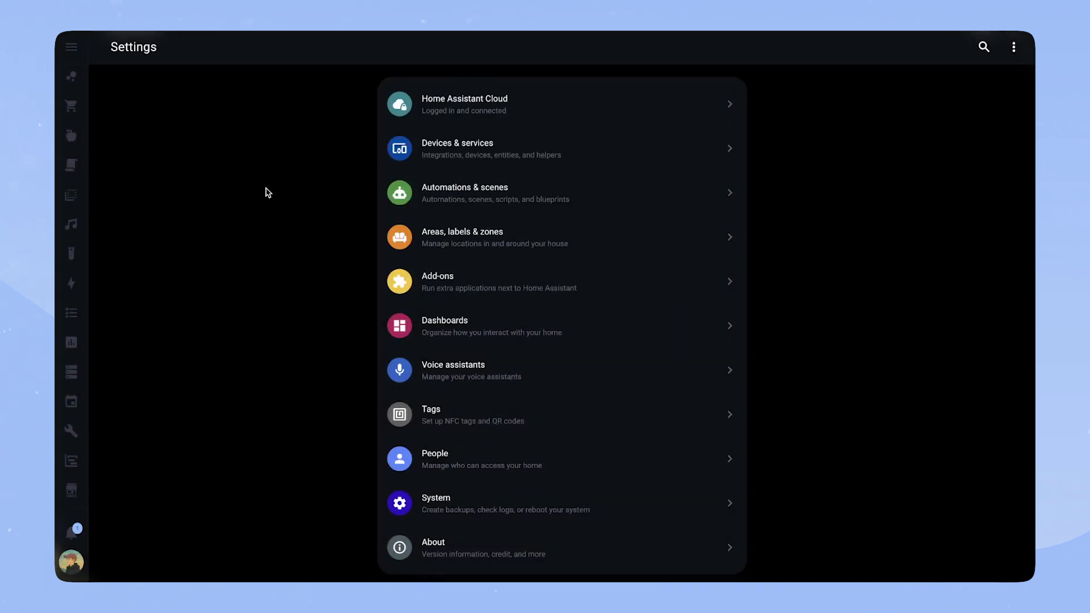
{"action": "left_click", "coordinate": [730, 320]}
{"action": "left_click", "coordinate": [923, 546]}
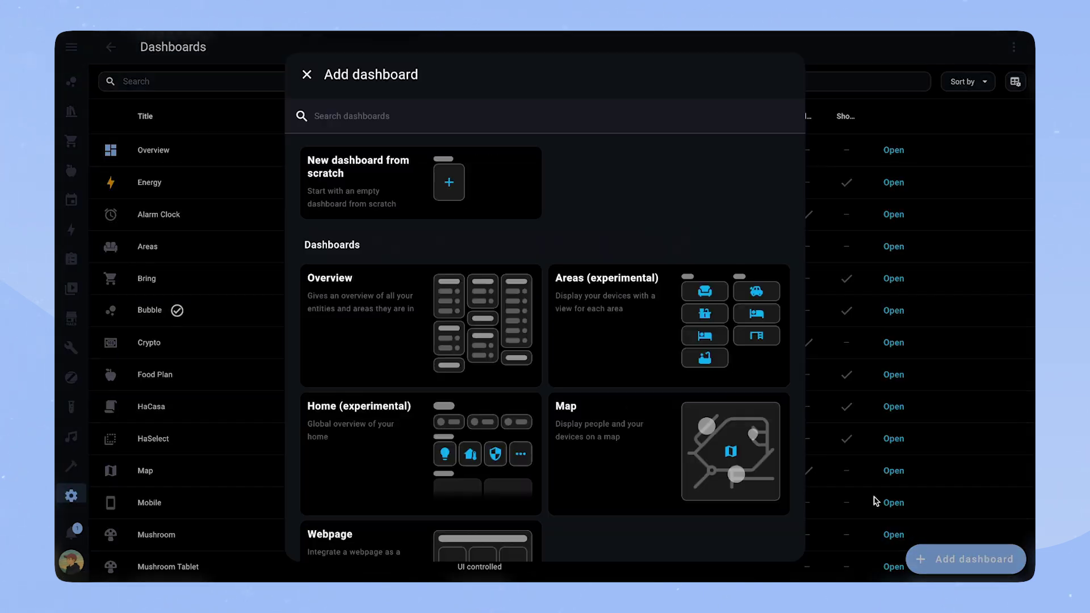
{"action": "left_click", "coordinate": [419, 452]}
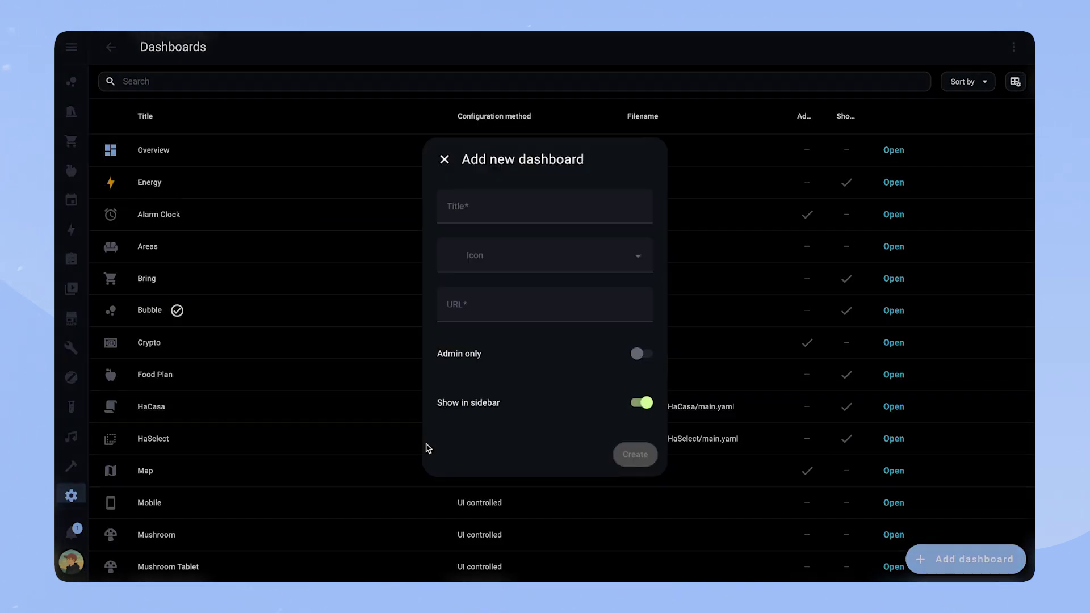
{"action": "type", "text": "Home"}
{"action": "key", "text": "Tab"}
{"action": "type", "text": "home"}
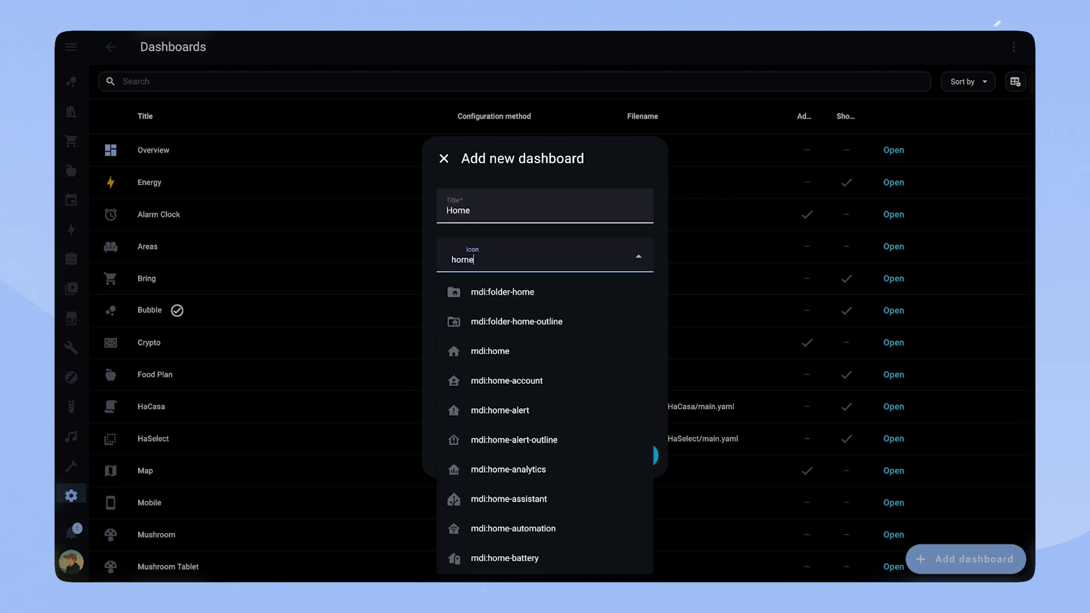
{"action": "left_click", "coordinate": [513, 351]}
{"action": "left_click", "coordinate": [643, 455]}
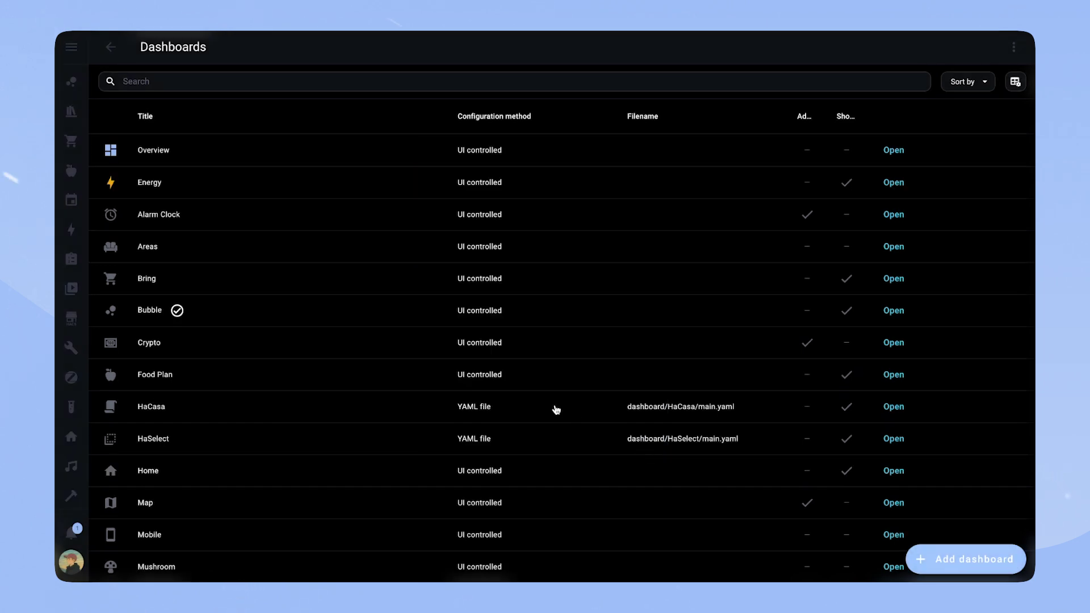
{"action": "left_click", "coordinate": [71, 437]}
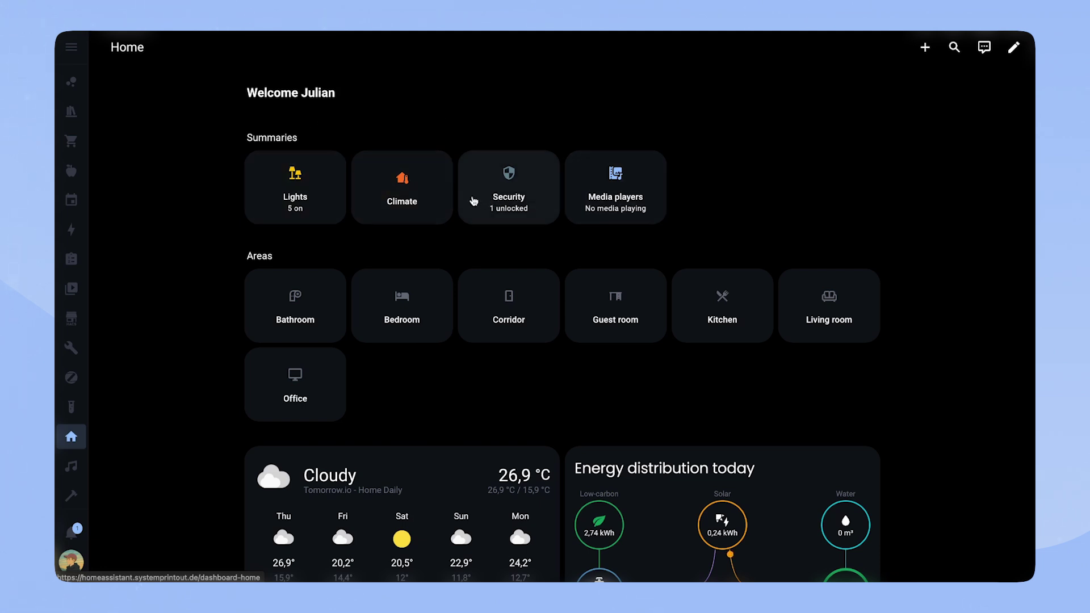
{"action": "left_click", "coordinate": [293, 189]}
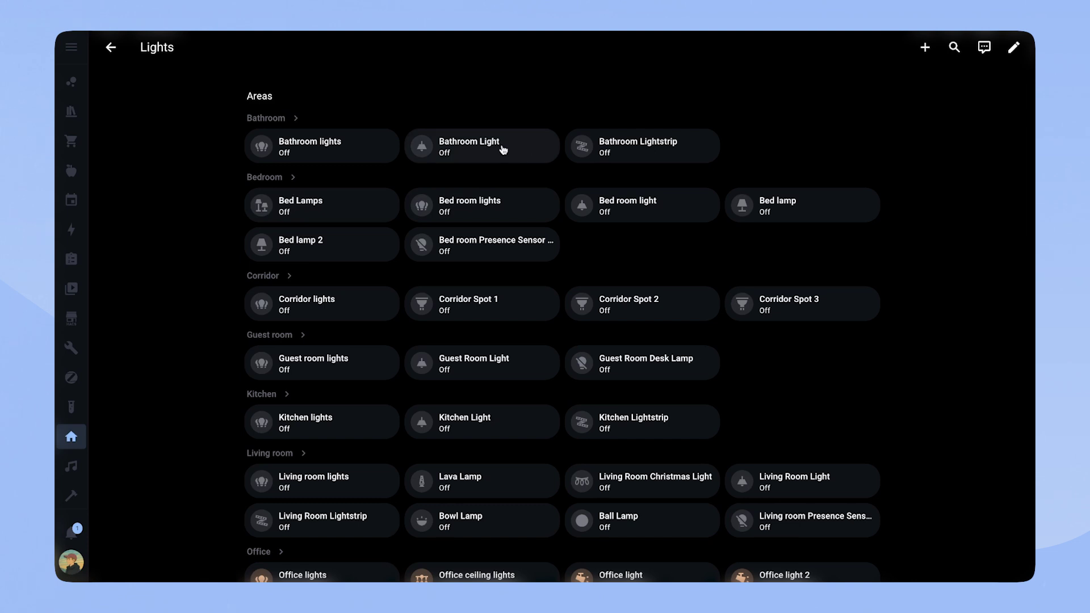
{"action": "scroll", "coordinate": [827, 395], "scroll_direction": "down", "scroll_amount": 1}
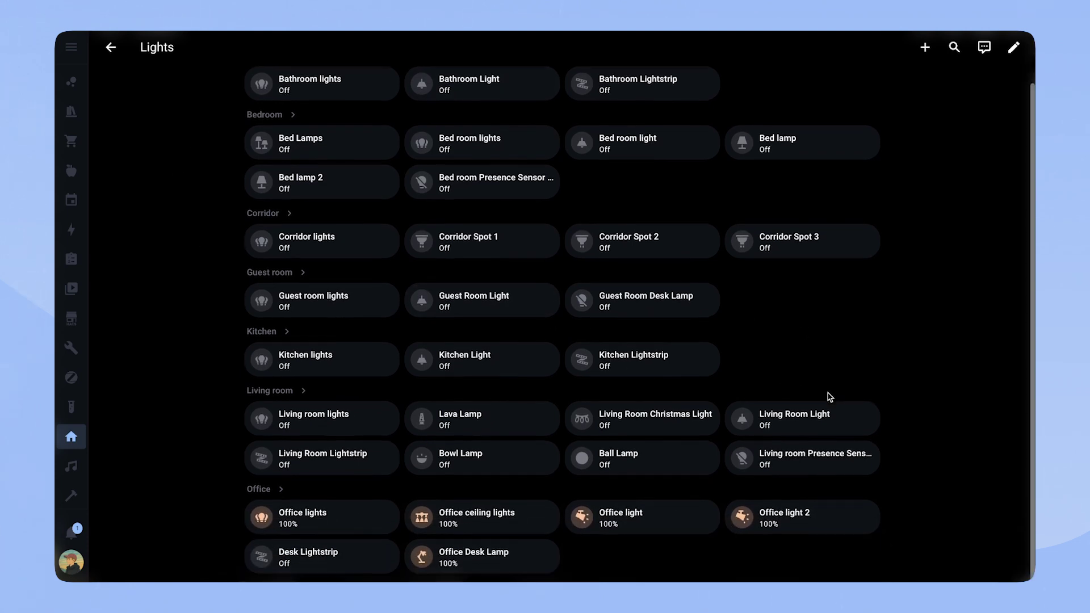
{"action": "scroll", "coordinate": [827, 394], "scroll_direction": "up", "scroll_amount": 1}
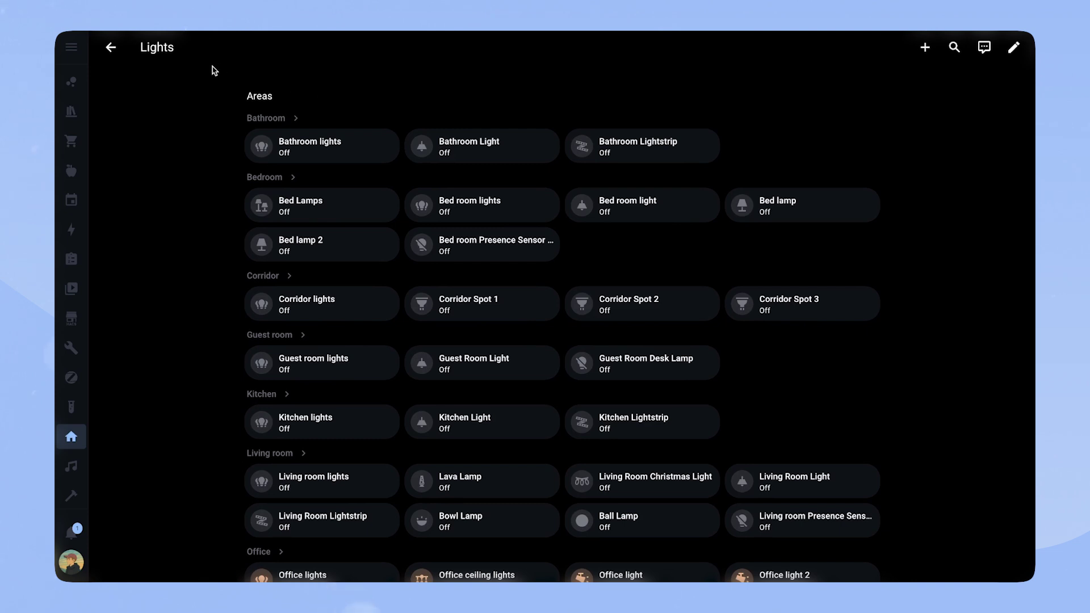
{"action": "left_click", "coordinate": [112, 49]}
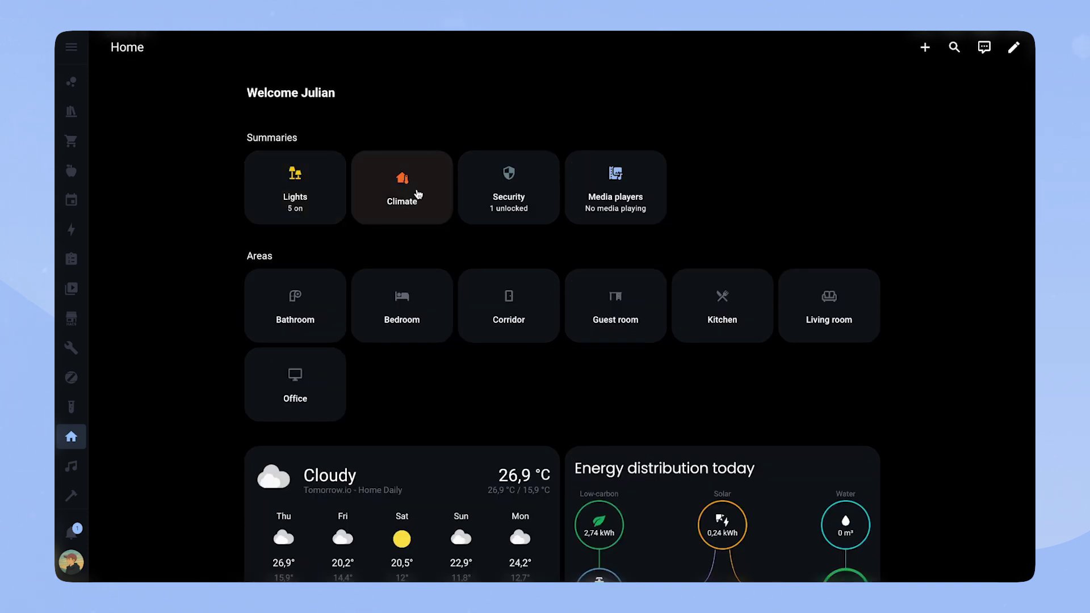
- Browse the Climate summary's per-area thermostats and window sensors, then go back to Home
{"action": "left_click", "coordinate": [416, 195]}
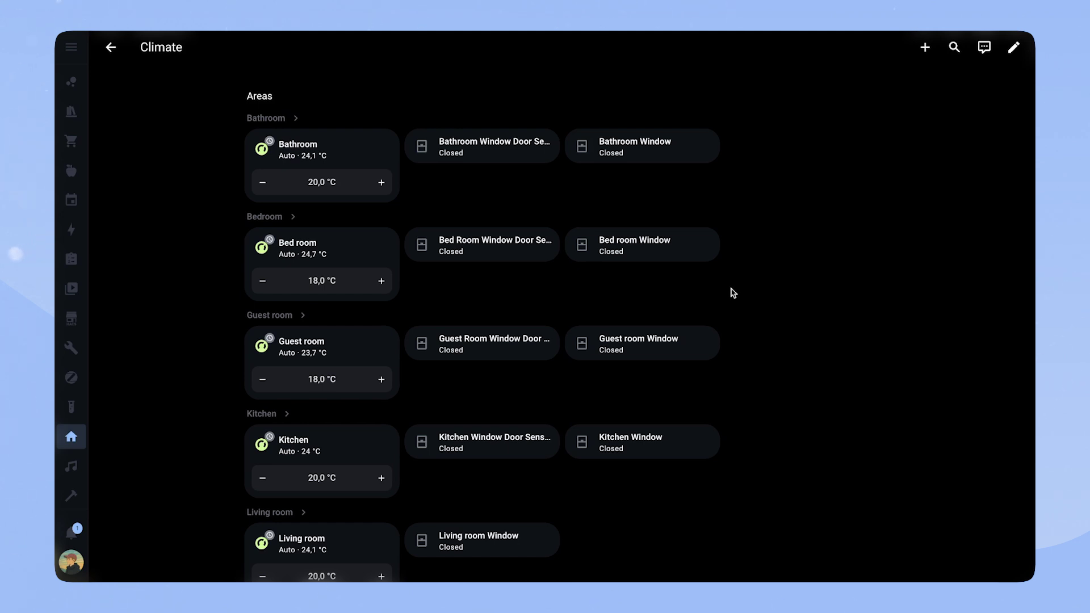
{"action": "scroll", "coordinate": [733, 293], "scroll_direction": "down", "scroll_amount": 2}
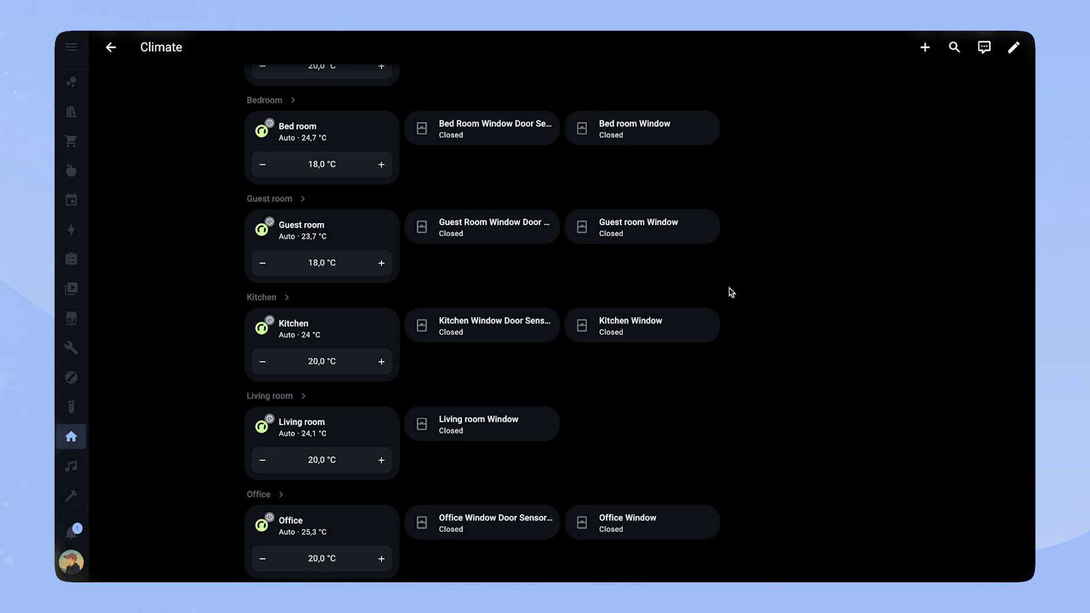
{"action": "scroll", "coordinate": [731, 293], "scroll_direction": "up", "scroll_amount": 2}
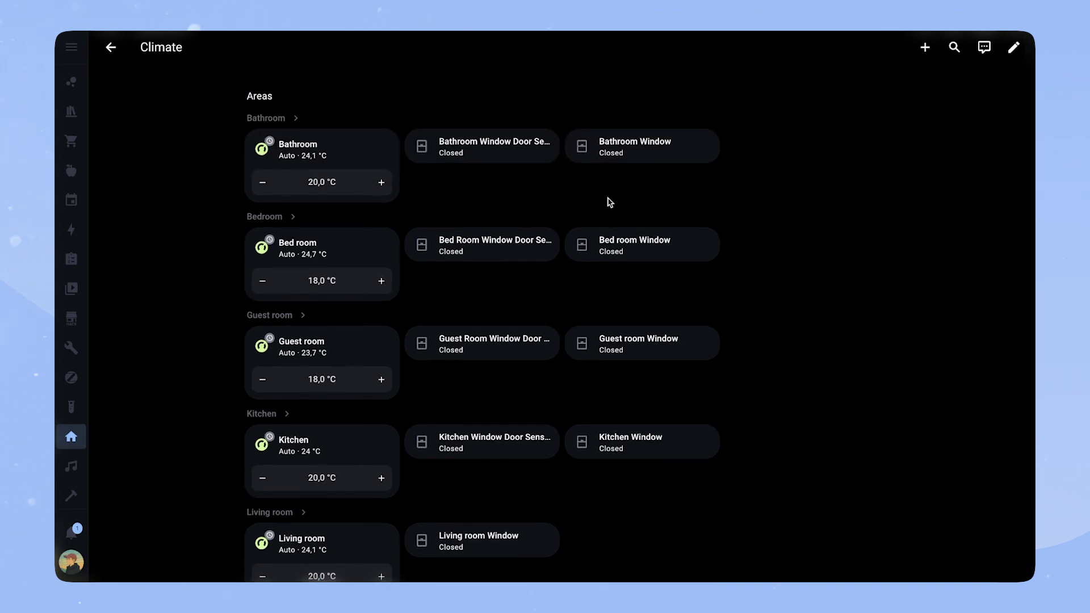
{"action": "left_click", "coordinate": [111, 47]}
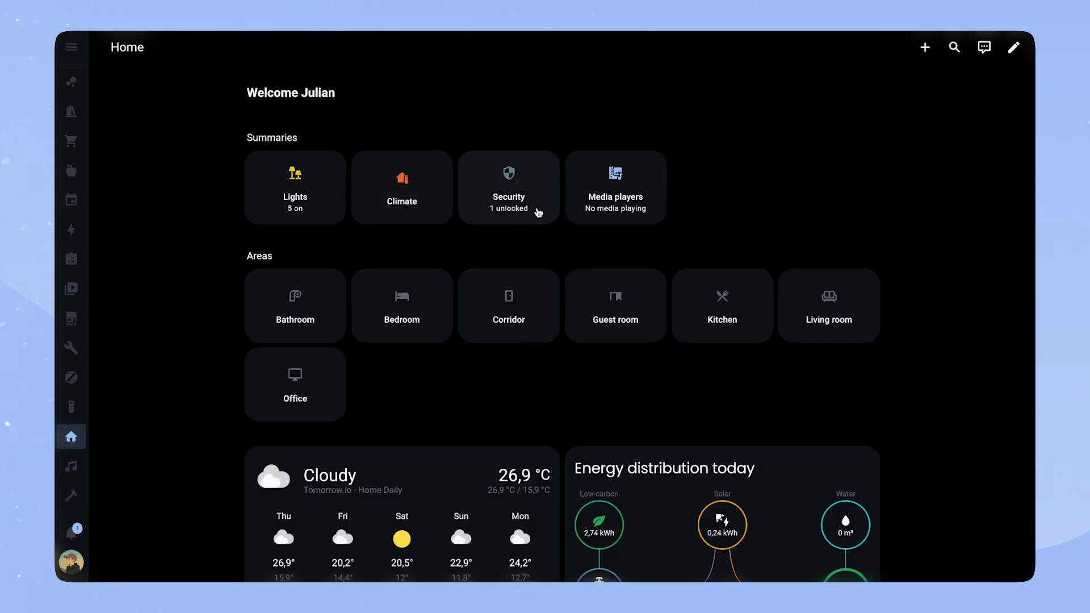
- Browse the Security summary's per-area locks, door and motion sensors, then go back
{"action": "left_click", "coordinate": [518, 188]}
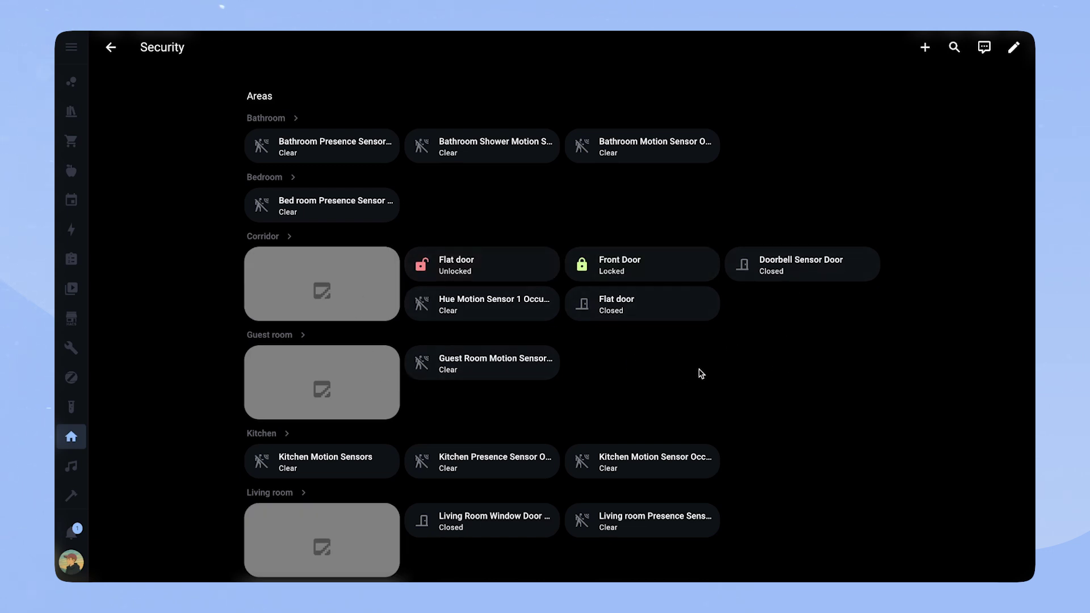
{"action": "scroll", "coordinate": [702, 374], "scroll_direction": "down", "scroll_amount": 3}
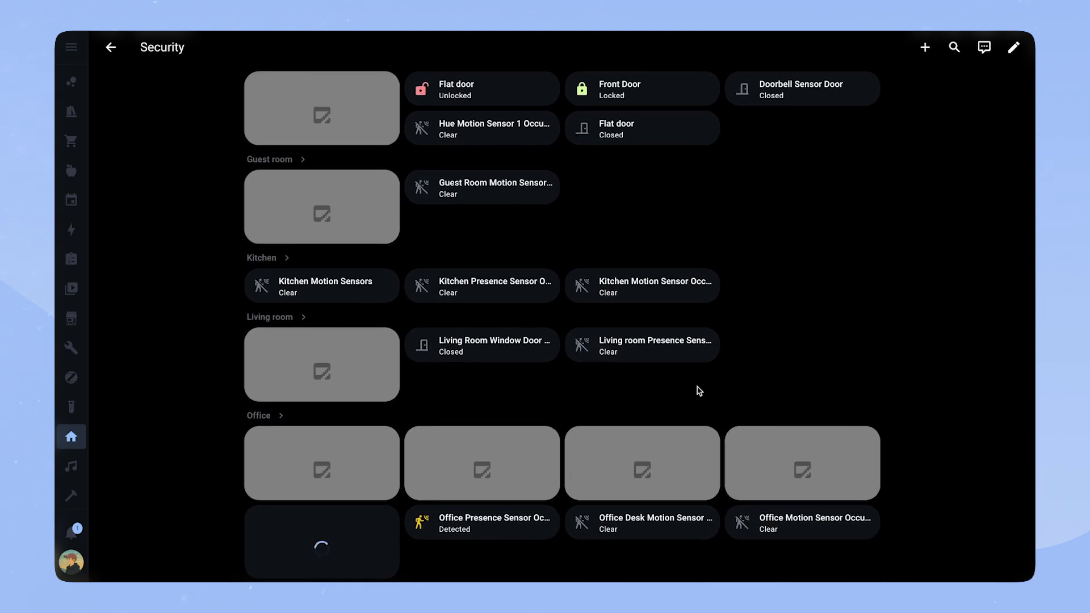
{"action": "scroll", "coordinate": [700, 391], "scroll_direction": "up", "scroll_amount": 1}
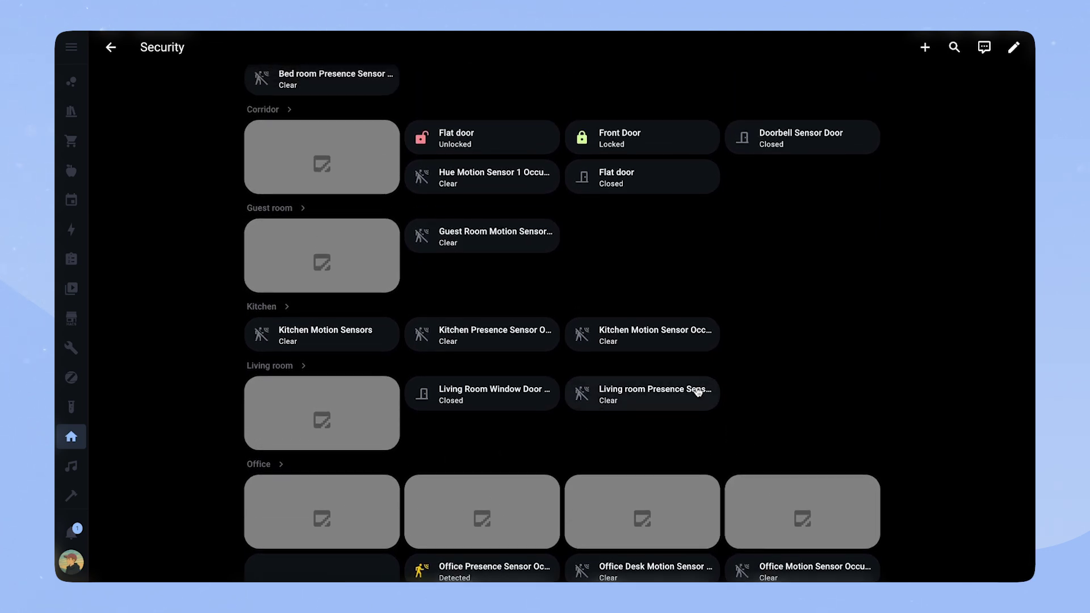
{"action": "scroll", "coordinate": [698, 391], "scroll_direction": "down", "scroll_amount": 1}
{"action": "scroll", "coordinate": [698, 391], "scroll_direction": "up", "scroll_amount": 1}
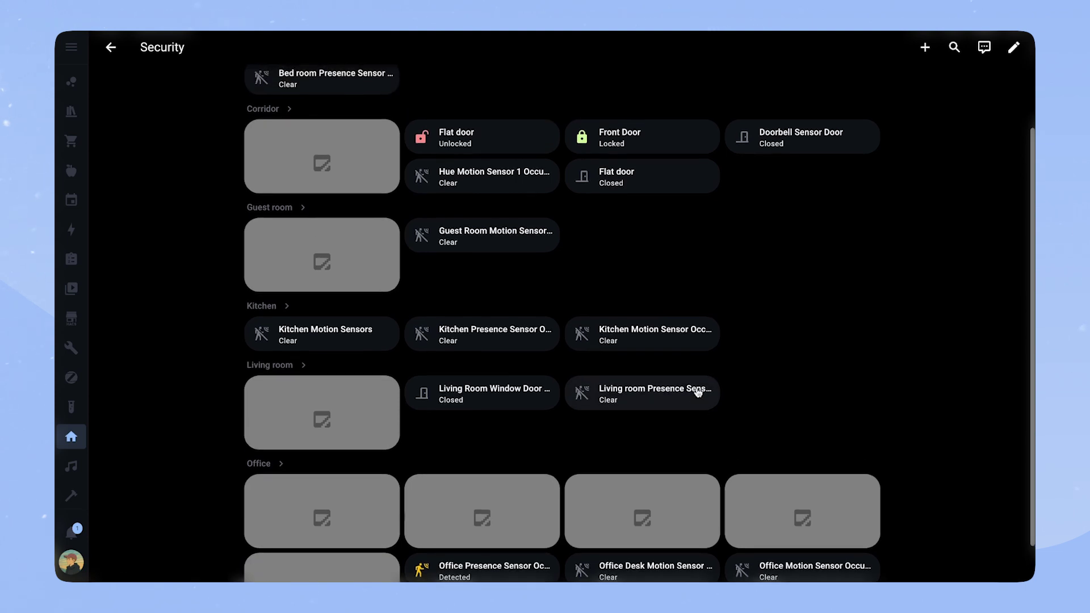
{"action": "scroll", "coordinate": [698, 391], "scroll_direction": "down", "scroll_amount": 1}
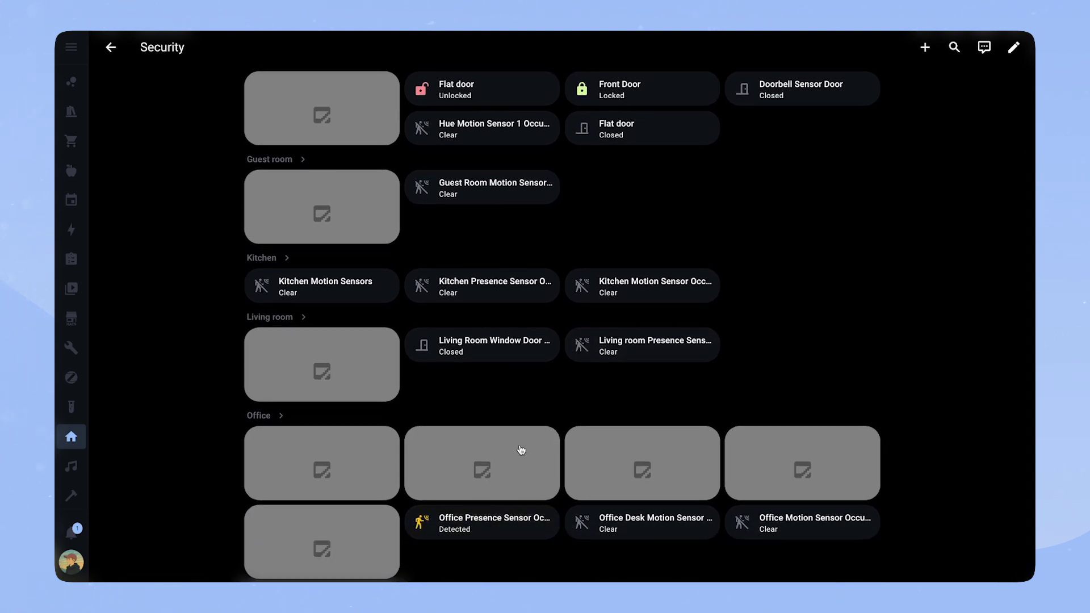
{"action": "scroll", "coordinate": [517, 452], "scroll_direction": "up", "scroll_amount": 4}
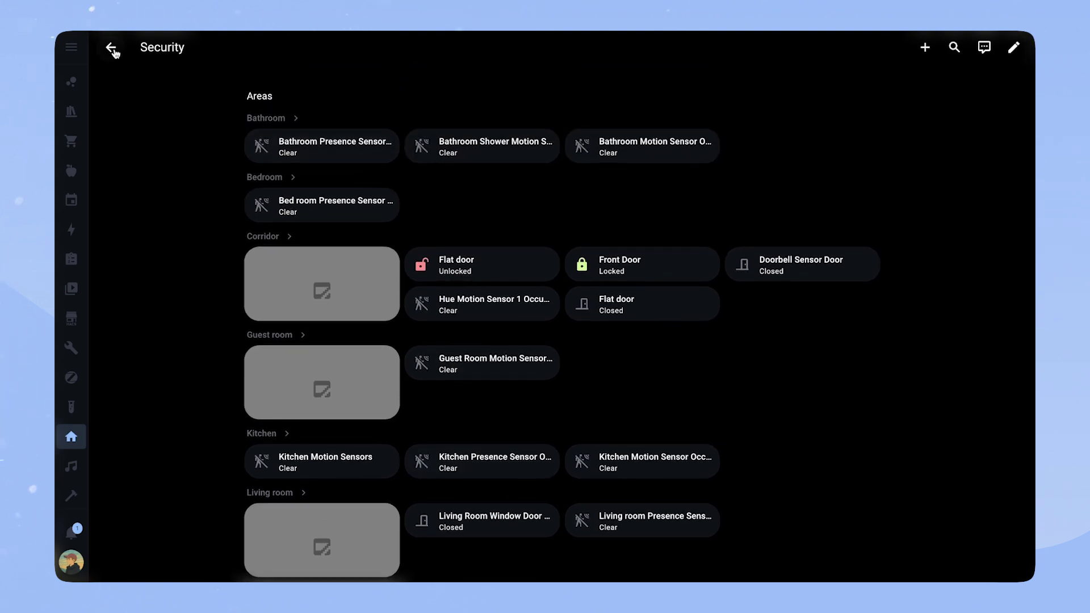
{"action": "left_click", "coordinate": [112, 49]}
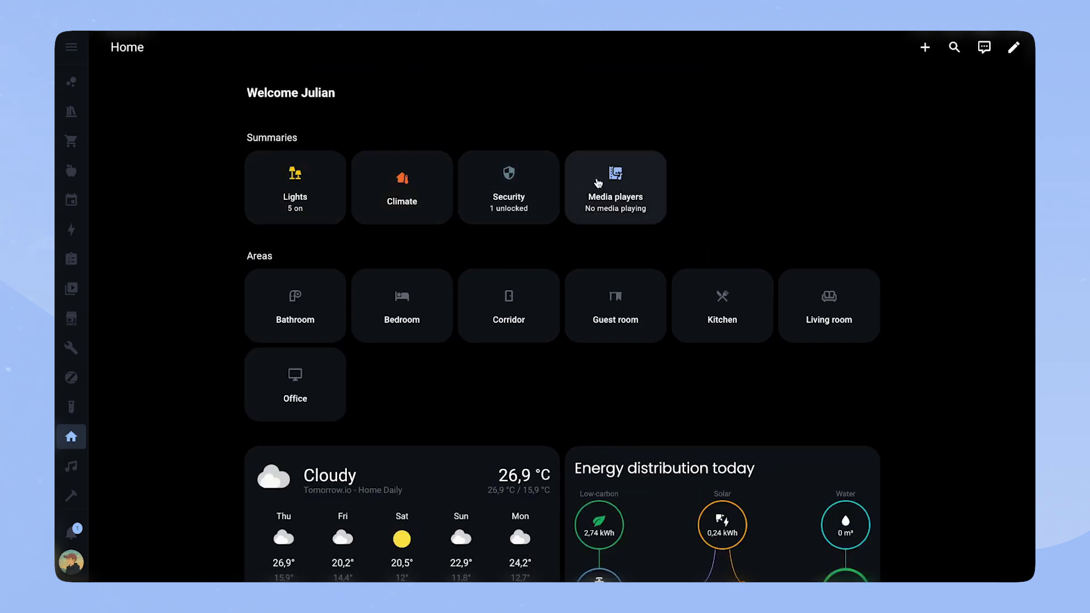
- Browse the Media players summary grouped by area, then return to the Home dashboard
{"action": "left_click", "coordinate": [598, 182]}
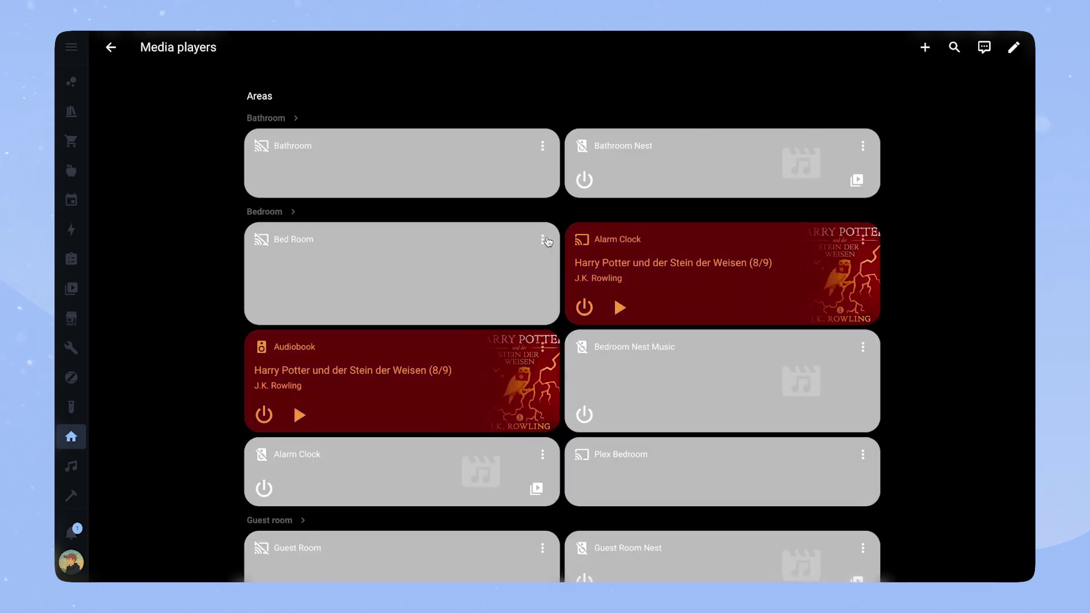
{"action": "scroll", "coordinate": [548, 241], "scroll_direction": "down", "scroll_amount": 6}
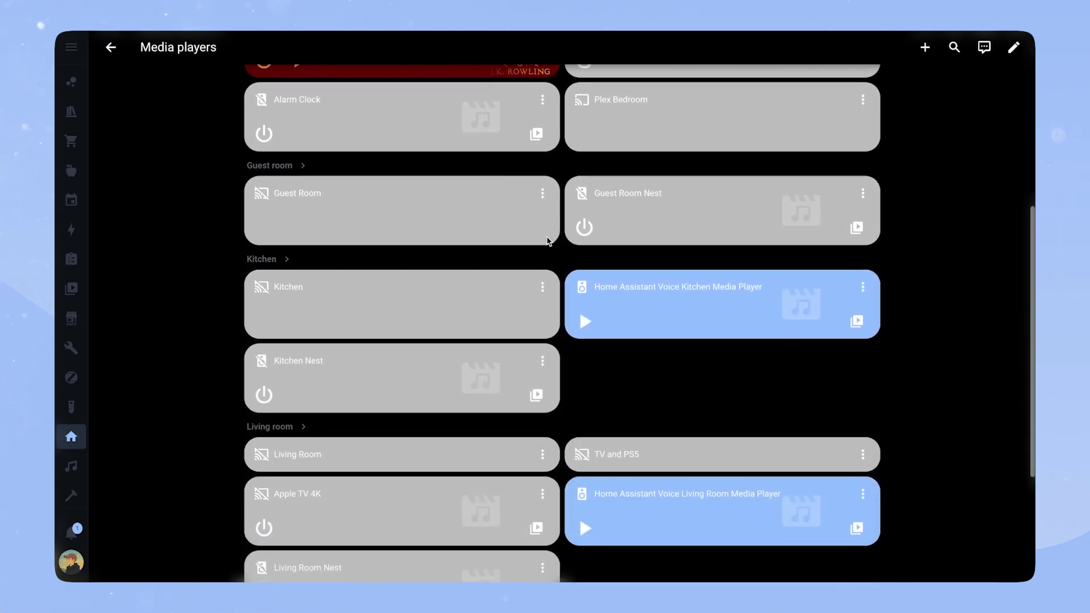
{"action": "scroll", "coordinate": [548, 241], "scroll_direction": "down", "scroll_amount": 4}
{"action": "scroll", "coordinate": [544, 245], "scroll_direction": "up", "scroll_amount": 4}
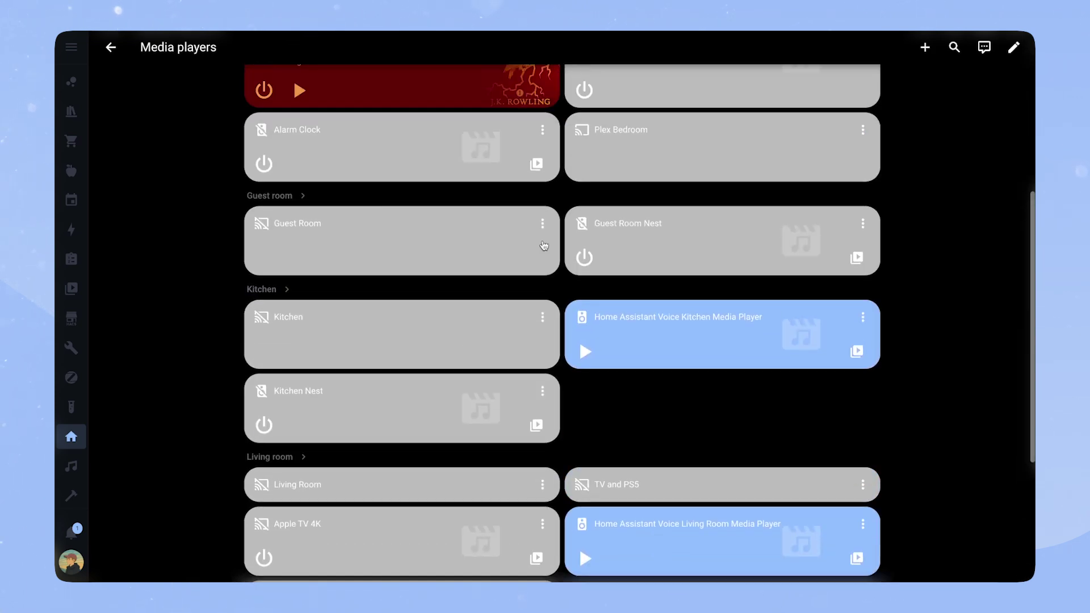
{"action": "scroll", "coordinate": [543, 246], "scroll_direction": "up", "scroll_amount": 5}
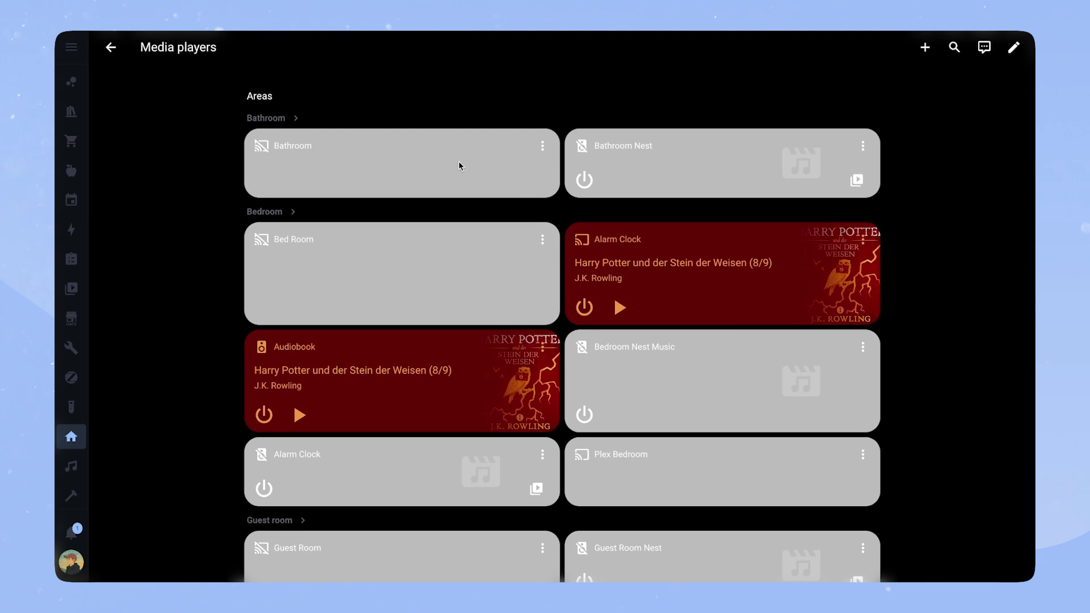
{"action": "left_click", "coordinate": [111, 47]}
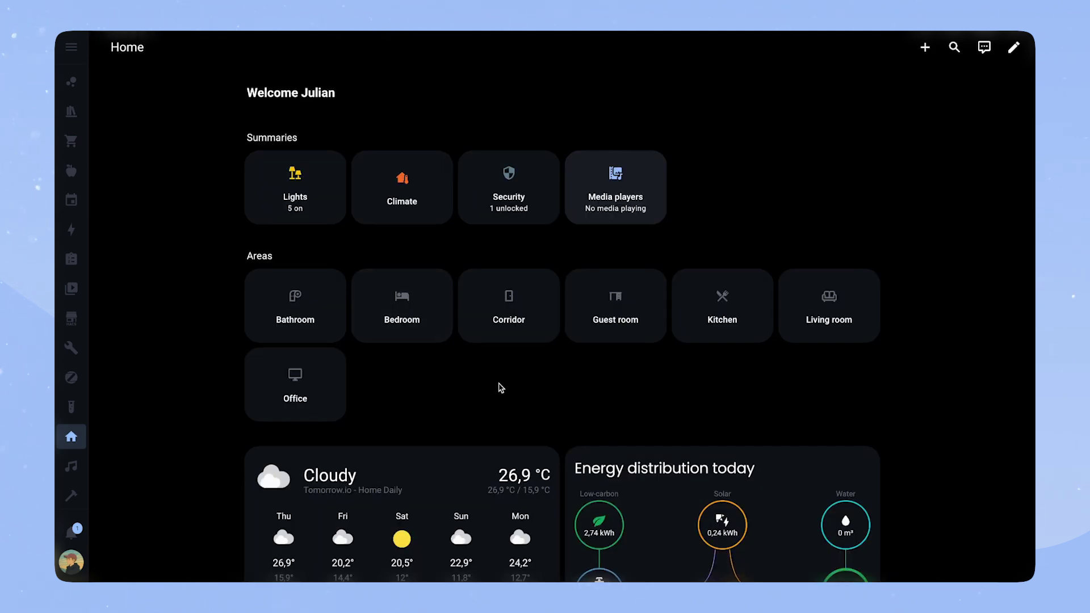
- Open the Office area page from the Home dashboard
{"action": "scroll", "coordinate": [496, 390], "scroll_direction": "down", "scroll_amount": 2}
{"action": "scroll", "coordinate": [453, 348], "scroll_direction": "up", "scroll_amount": 2}
{"action": "left_click", "coordinate": [294, 378]}
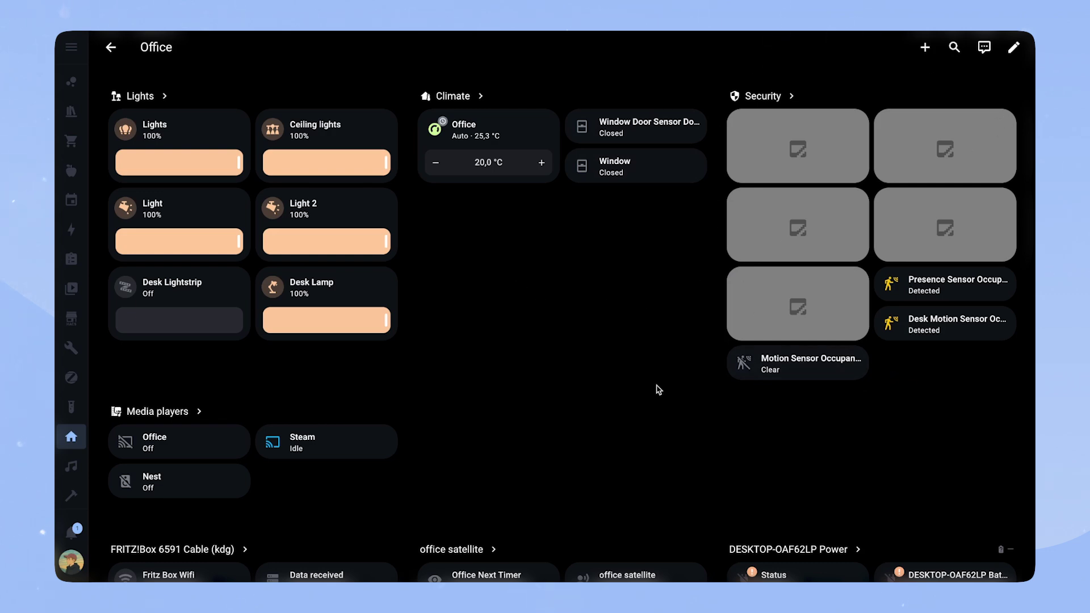
{"action": "scroll", "coordinate": [628, 390], "scroll_direction": "down", "scroll_amount": 2}
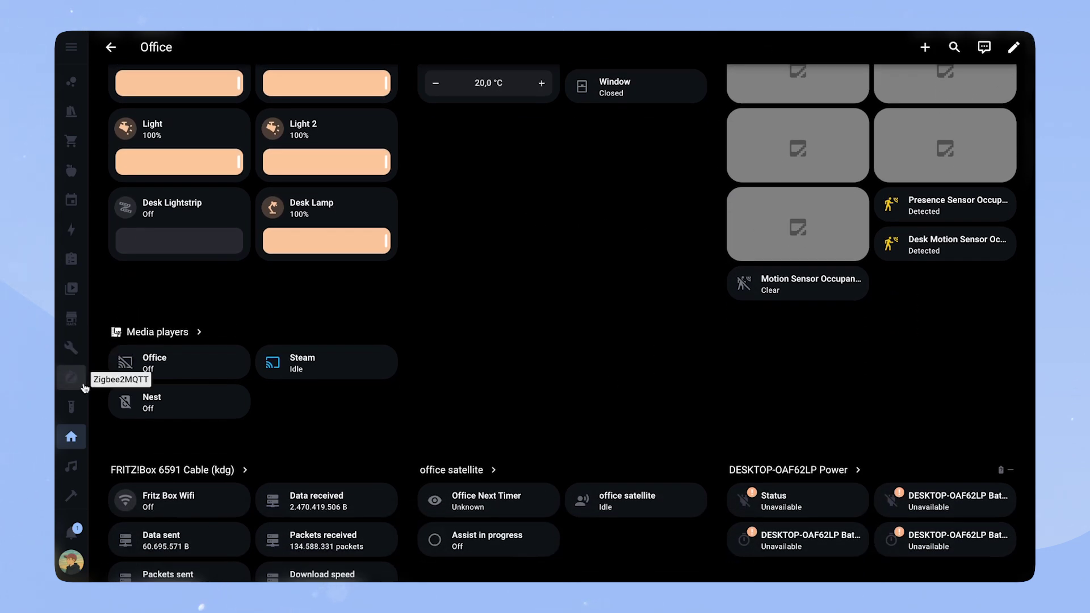
{"action": "scroll", "coordinate": [418, 433], "scroll_direction": "down", "scroll_amount": 1}
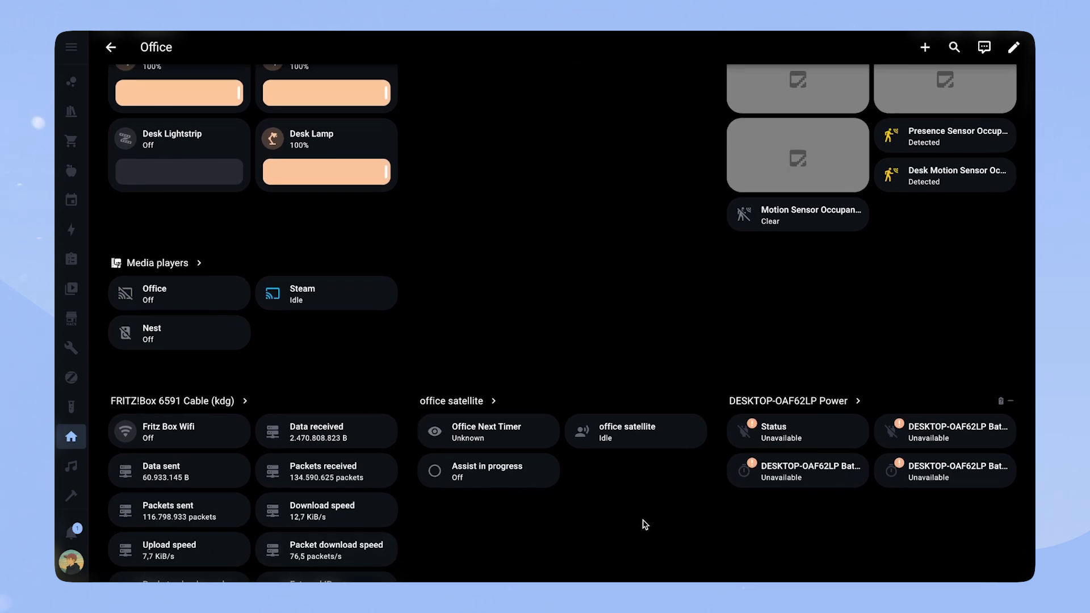
{"action": "scroll", "coordinate": [653, 525], "scroll_direction": "down", "scroll_amount": 2}
{"action": "scroll", "coordinate": [657, 525], "scroll_direction": "down", "scroll_amount": 4}
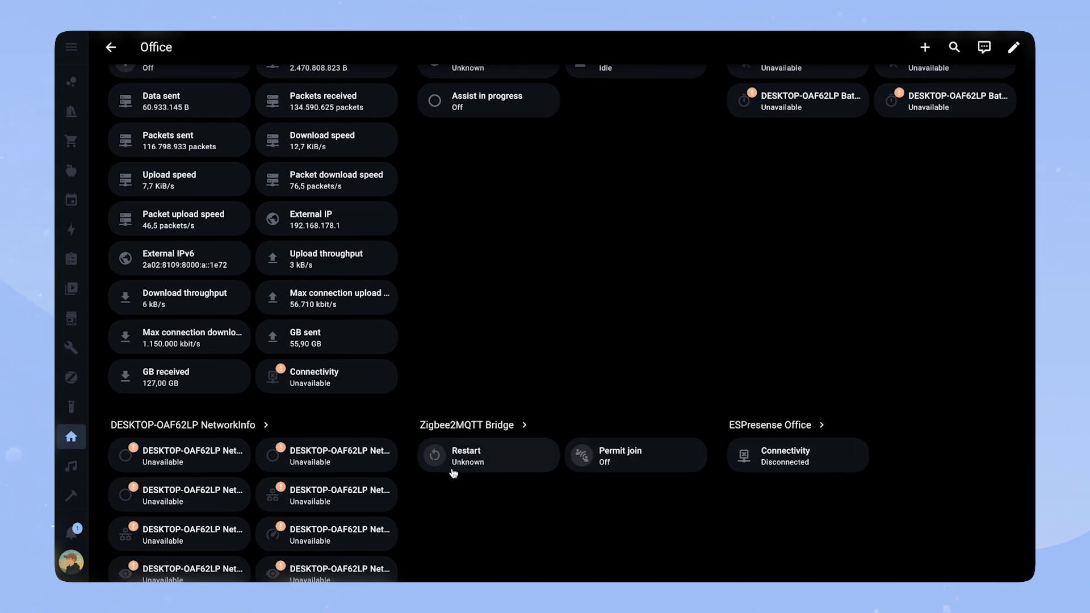
{"action": "scroll", "coordinate": [453, 471], "scroll_direction": "down", "scroll_amount": 10}
{"action": "scroll", "coordinate": [464, 473], "scroll_direction": "down", "scroll_amount": 15}
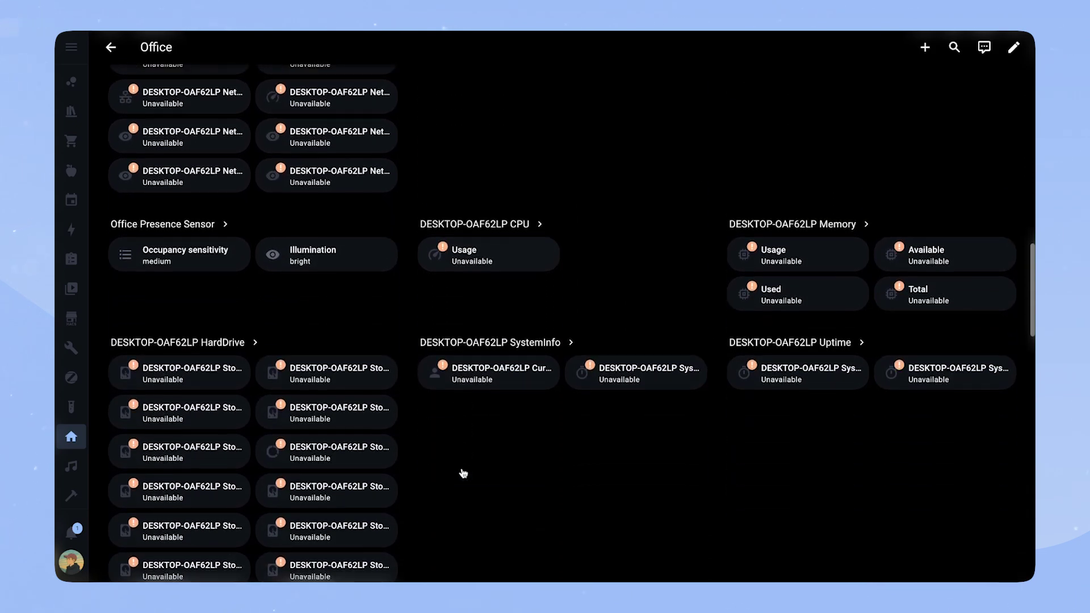
{"action": "scroll", "coordinate": [463, 473], "scroll_direction": "down", "scroll_amount": 3}
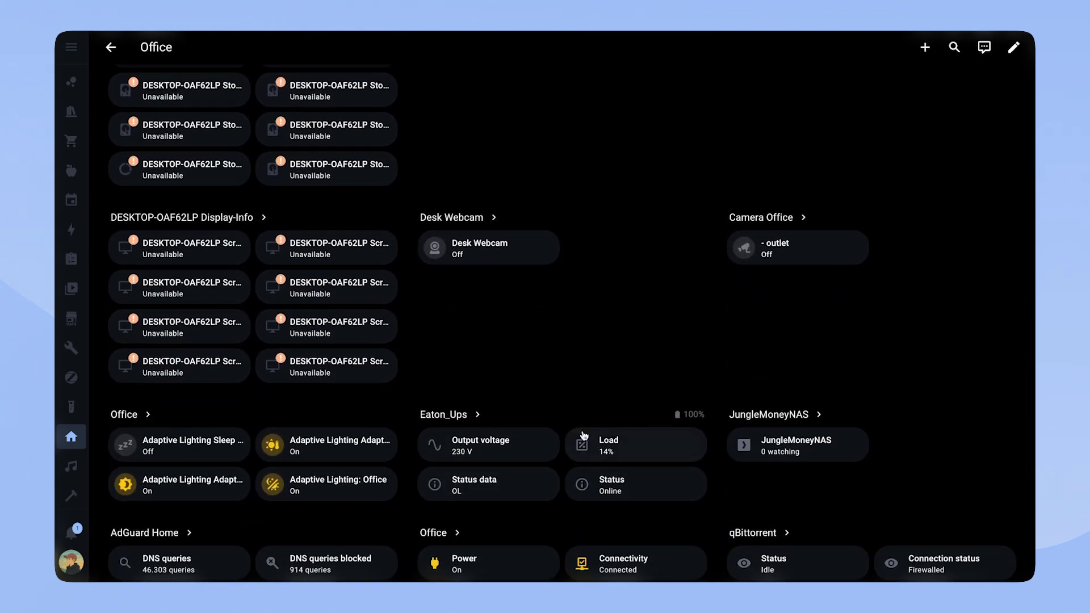
{"action": "scroll", "coordinate": [585, 435], "scroll_direction": "down", "scroll_amount": 7}
{"action": "scroll", "coordinate": [585, 436], "scroll_direction": "down", "scroll_amount": 5}
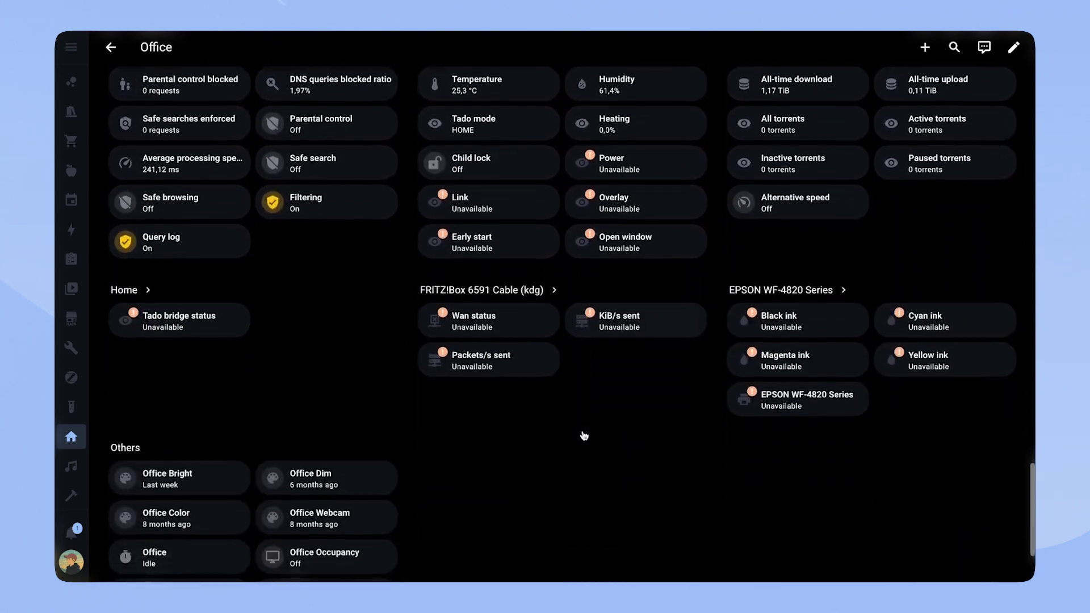
{"action": "scroll", "coordinate": [592, 440], "scroll_direction": "up", "scroll_amount": 1}
{"action": "scroll", "coordinate": [592, 441], "scroll_direction": "up", "scroll_amount": 6}
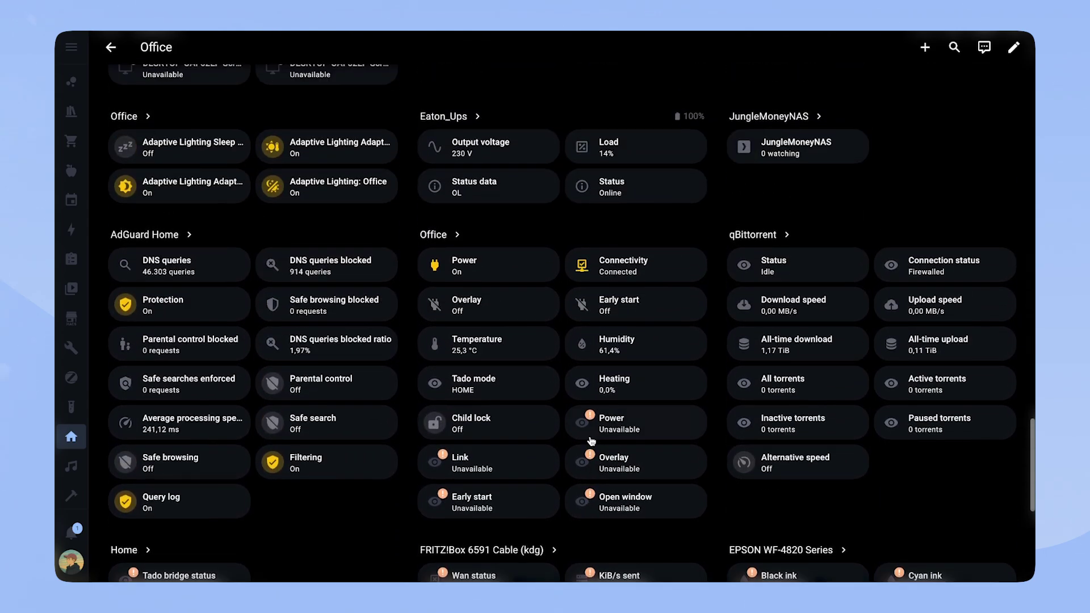
{"action": "scroll", "coordinate": [593, 440], "scroll_direction": "up", "scroll_amount": 18}
{"action": "scroll", "coordinate": [590, 441], "scroll_direction": "up", "scroll_amount": 15}
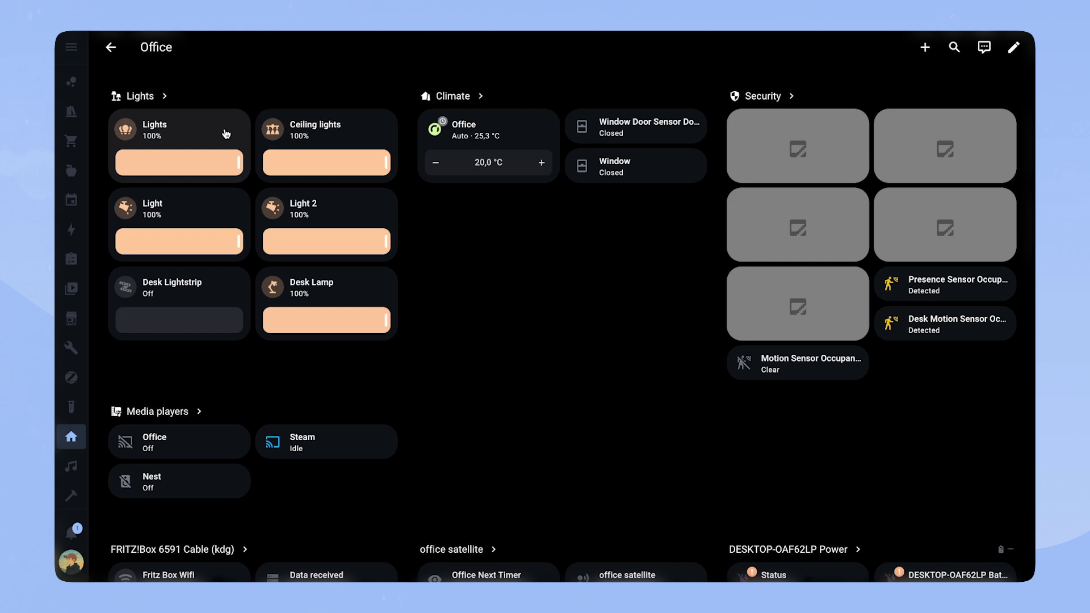
{"action": "left_click", "coordinate": [110, 47]}
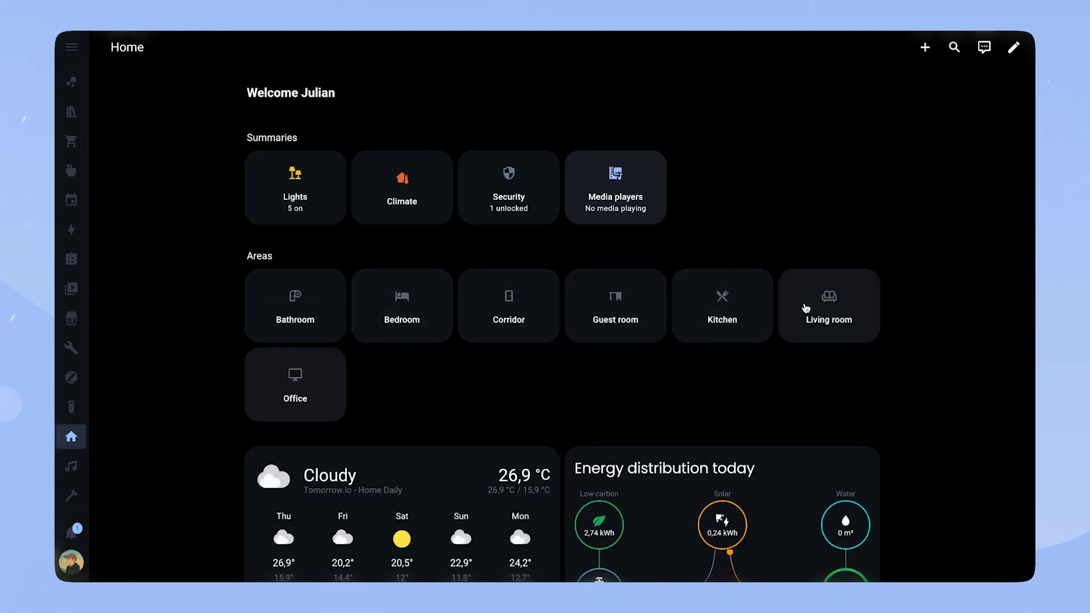
- Browse the Living room area's lights, climate, security and media sections, then go back
{"action": "left_click", "coordinate": [830, 306]}
{"action": "scroll", "coordinate": [625, 328], "scroll_direction": "down", "scroll_amount": 10}
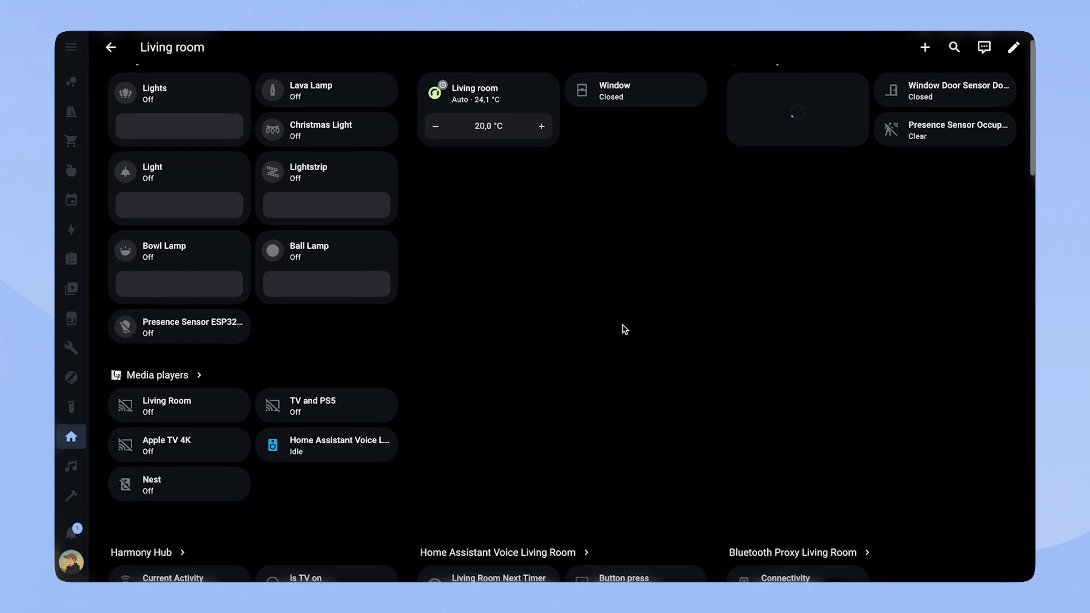
{"action": "scroll", "coordinate": [624, 330], "scroll_direction": "down", "scroll_amount": 8}
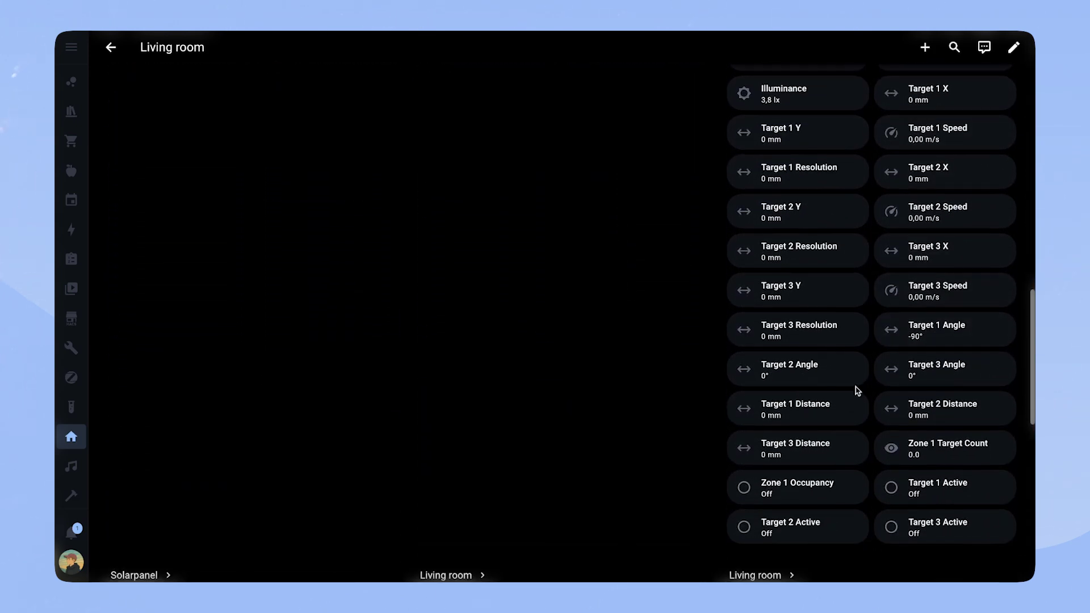
{"action": "scroll", "coordinate": [828, 264], "scroll_direction": "up", "scroll_amount": 4}
{"action": "scroll", "coordinate": [826, 272], "scroll_direction": "up", "scroll_amount": 1}
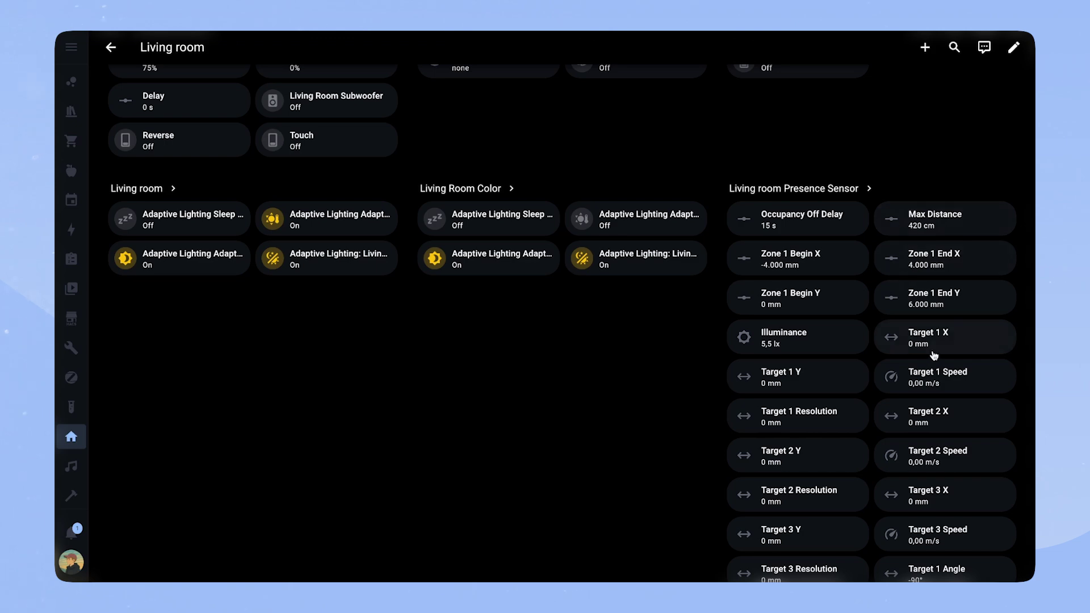
{"action": "scroll", "coordinate": [911, 388], "scroll_direction": "down", "scroll_amount": 7}
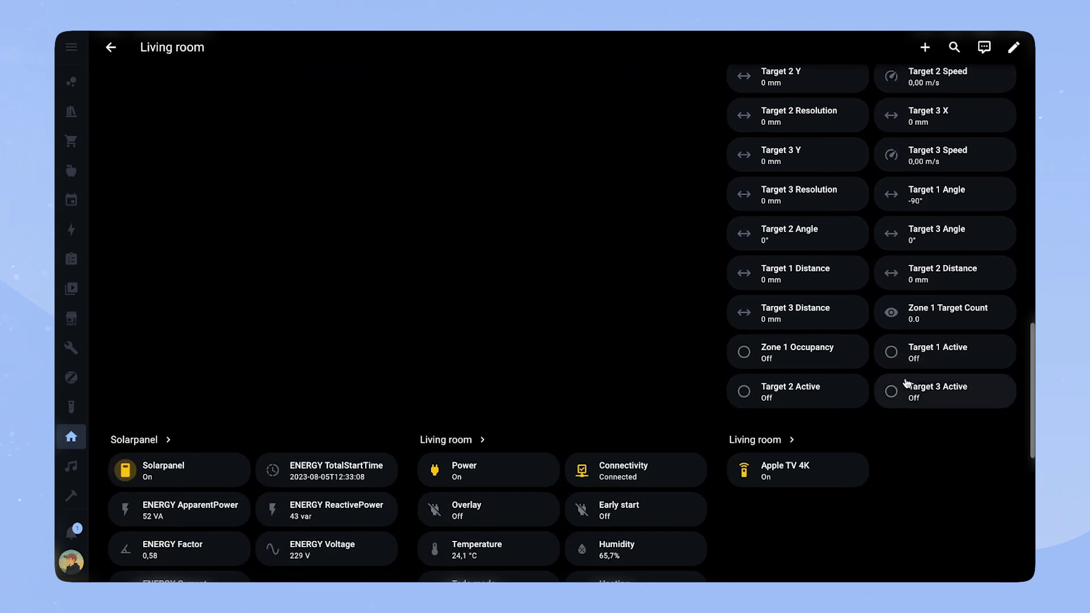
{"action": "scroll", "coordinate": [906, 384], "scroll_direction": "down", "scroll_amount": 9}
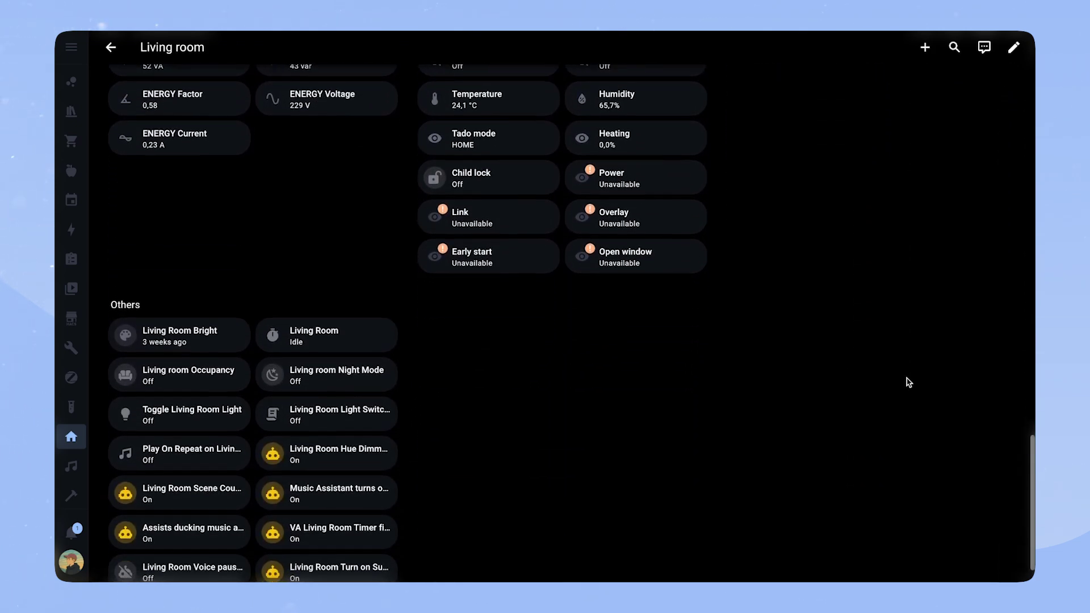
{"action": "scroll", "coordinate": [908, 382], "scroll_direction": "up", "scroll_amount": 15}
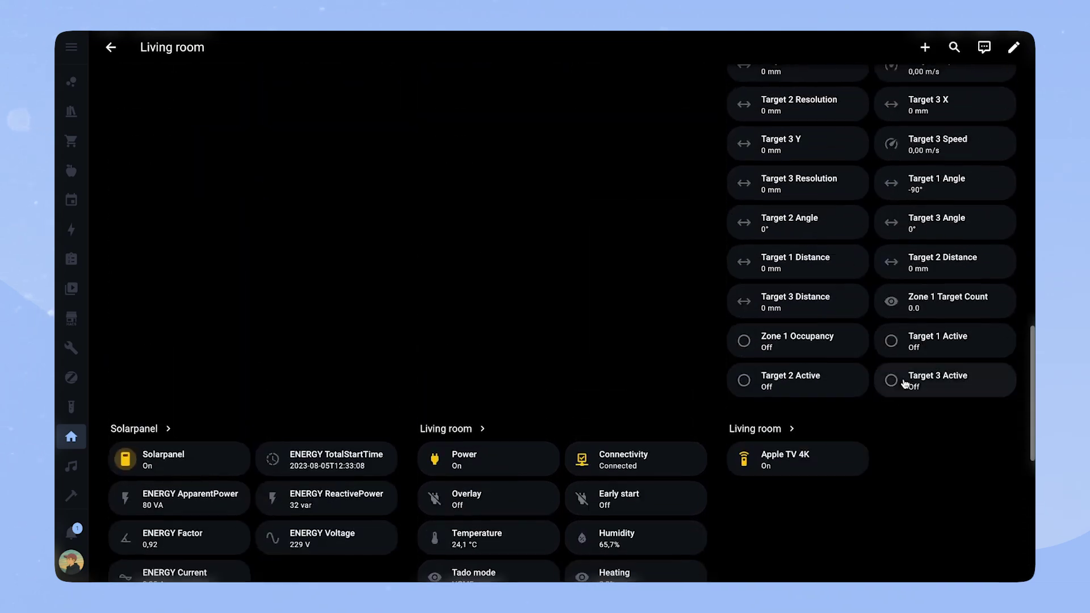
{"action": "scroll", "coordinate": [905, 383], "scroll_direction": "up", "scroll_amount": 9}
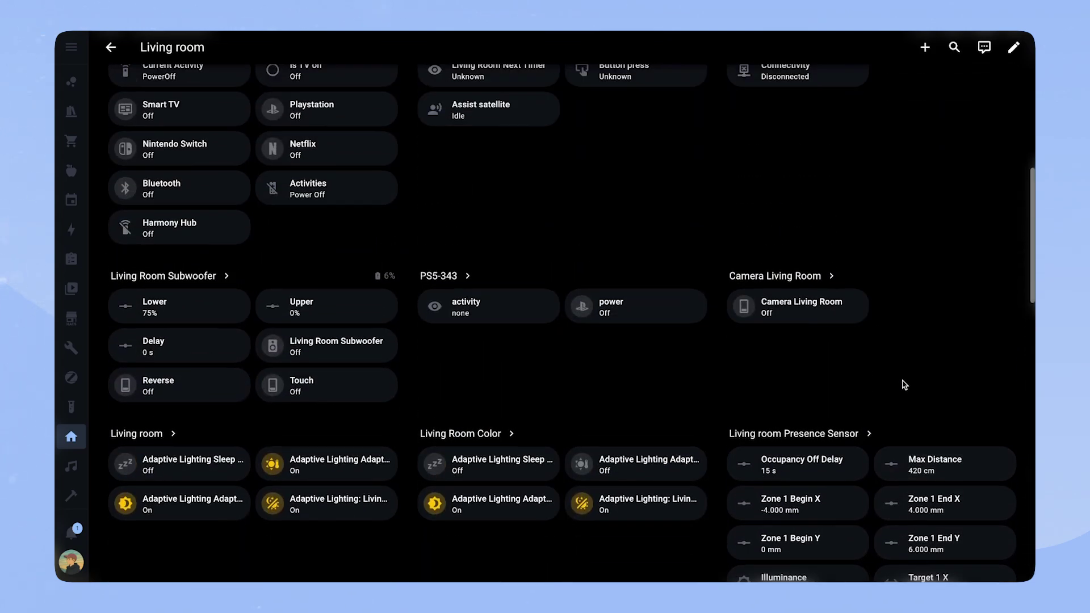
{"action": "scroll", "coordinate": [903, 384], "scroll_direction": "up", "scroll_amount": 1}
{"action": "scroll", "coordinate": [879, 379], "scroll_direction": "up", "scroll_amount": 8}
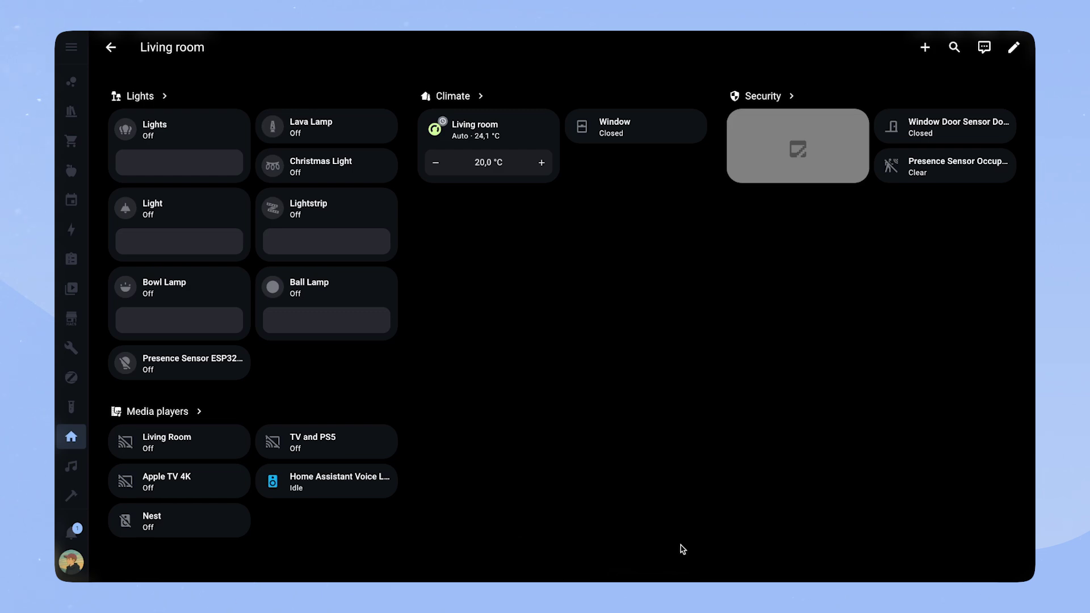
{"action": "scroll", "coordinate": [658, 543], "scroll_direction": "down", "scroll_amount": 5}
{"action": "scroll", "coordinate": [657, 543], "scroll_direction": "up", "scroll_amount": 6}
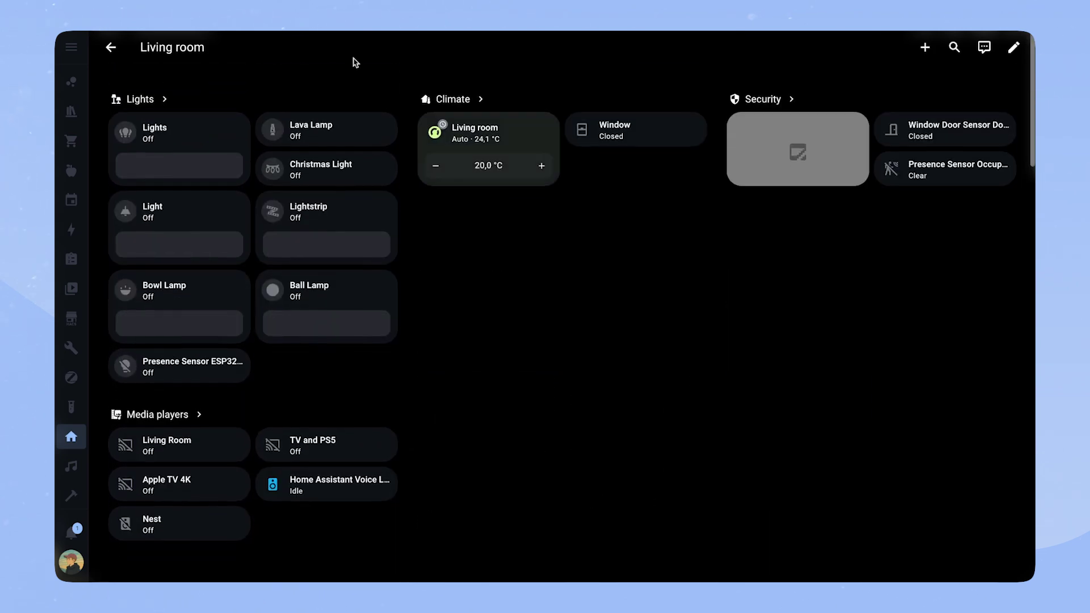
{"action": "left_click", "coordinate": [112, 47]}
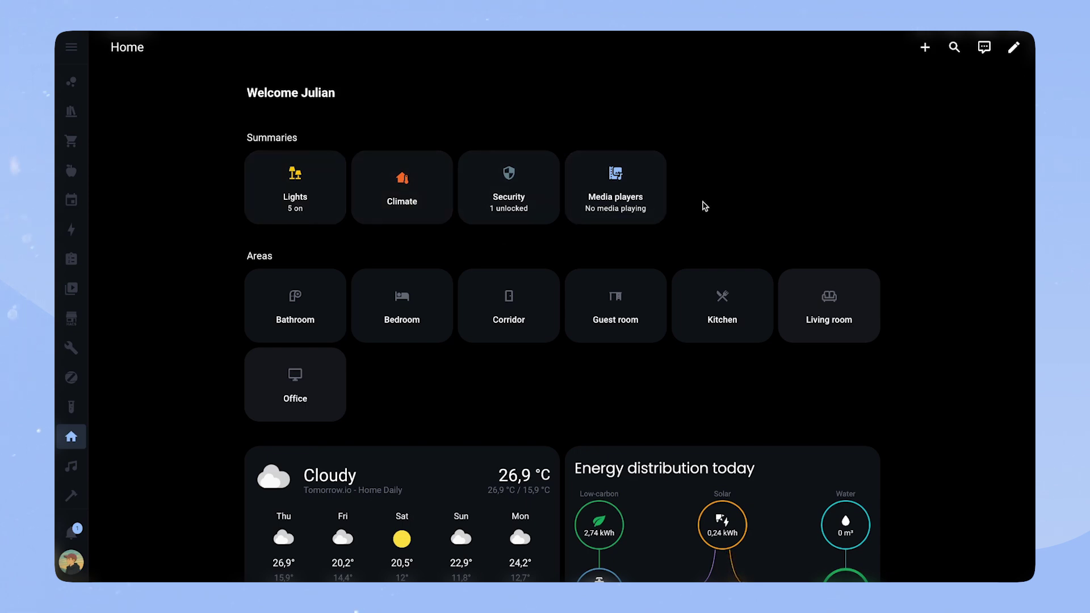
{"action": "left_click", "coordinate": [287, 191]}
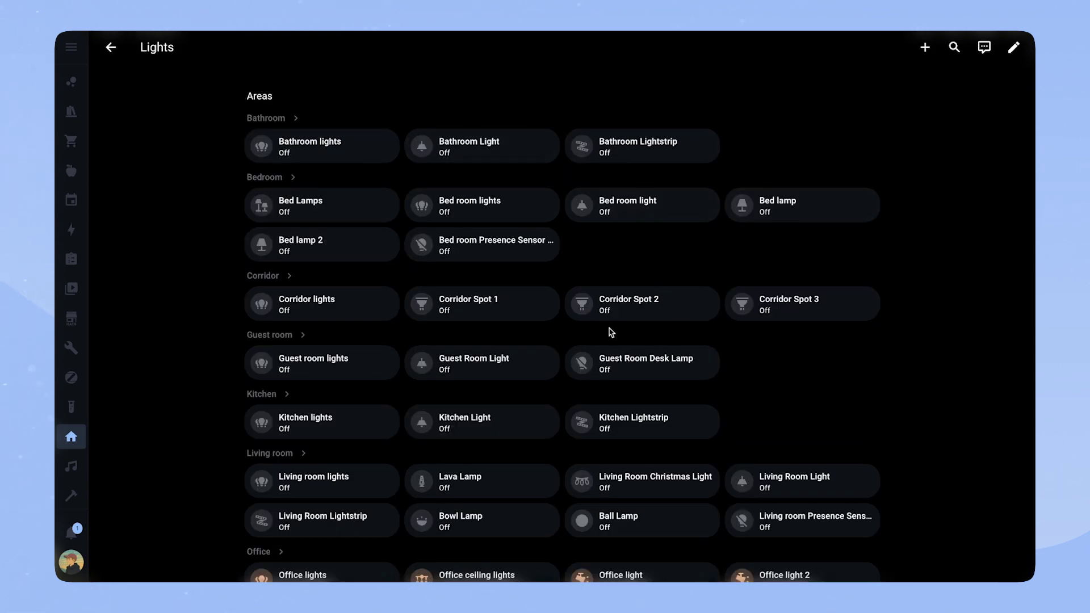
{"action": "scroll", "coordinate": [612, 329], "scroll_direction": "down", "scroll_amount": 2}
{"action": "scroll", "coordinate": [613, 323], "scroll_direction": "up", "scroll_amount": 2}
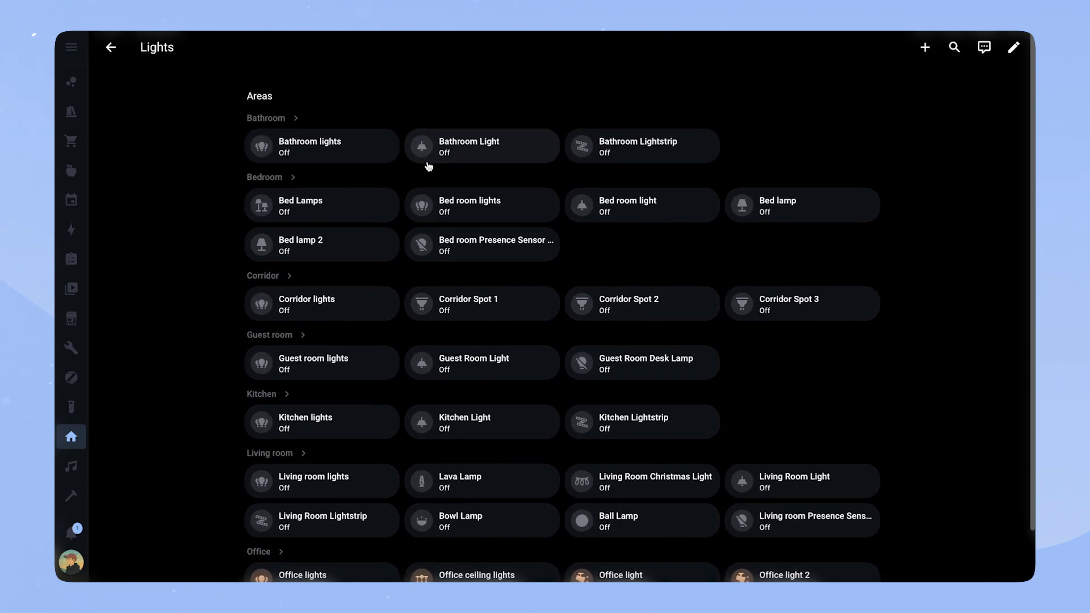
{"action": "left_click", "coordinate": [112, 48]}
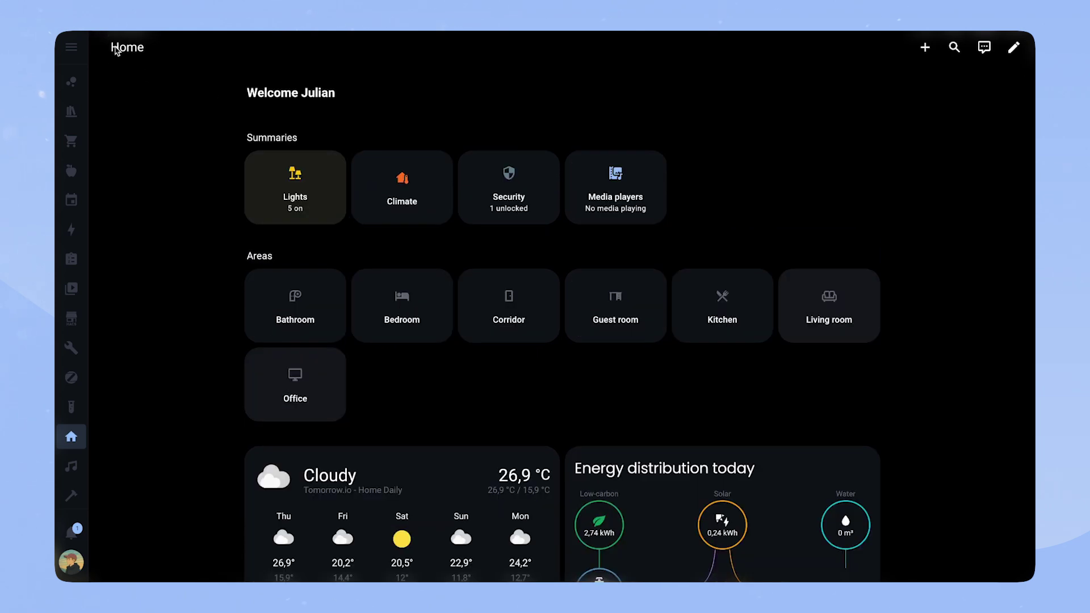
{"action": "left_click", "coordinate": [404, 197]}
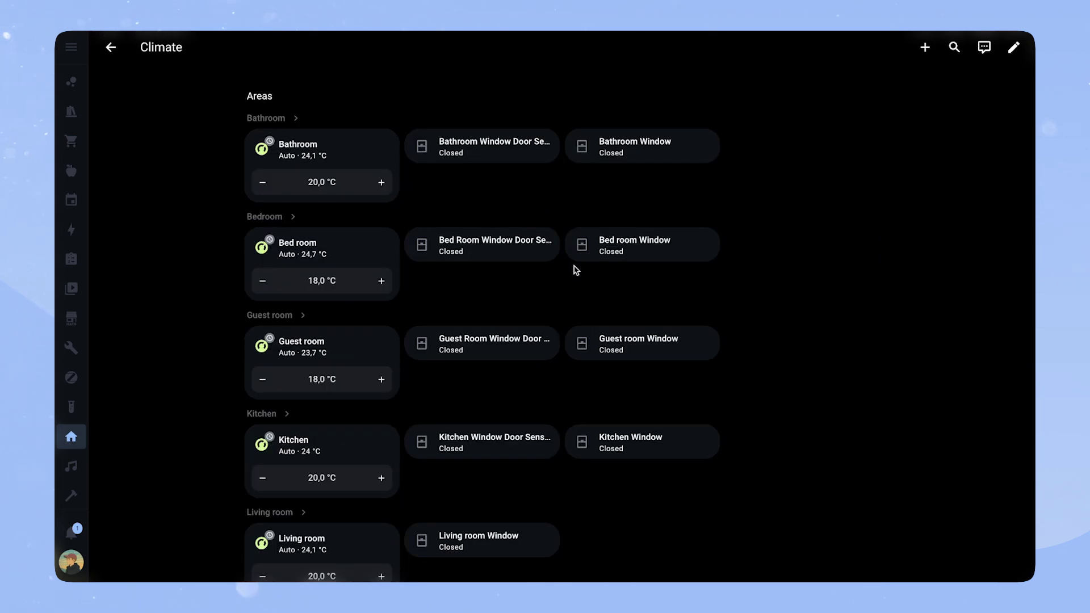
{"action": "scroll", "coordinate": [579, 275], "scroll_direction": "down", "scroll_amount": 2}
{"action": "scroll", "coordinate": [581, 278], "scroll_direction": "up", "scroll_amount": 2}
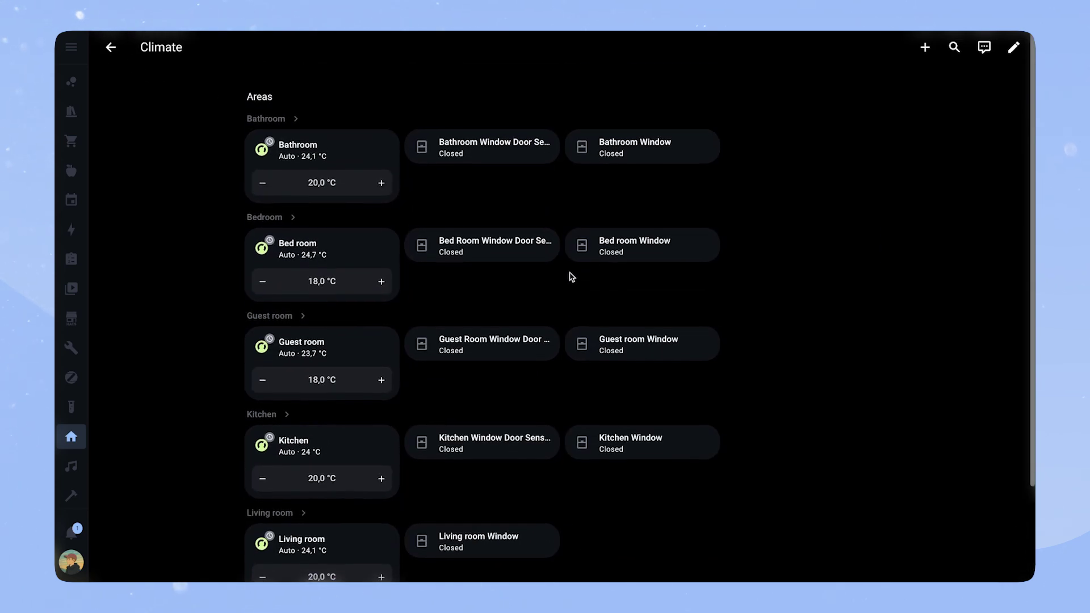
{"action": "left_click", "coordinate": [291, 121]}
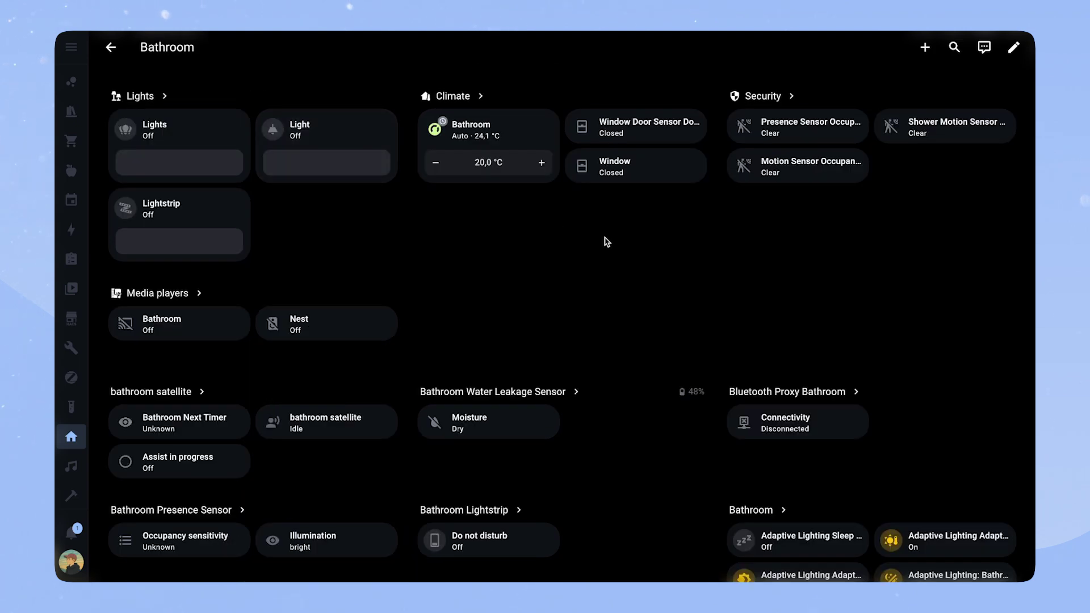
{"action": "scroll", "coordinate": [594, 236], "scroll_direction": "down", "scroll_amount": 5}
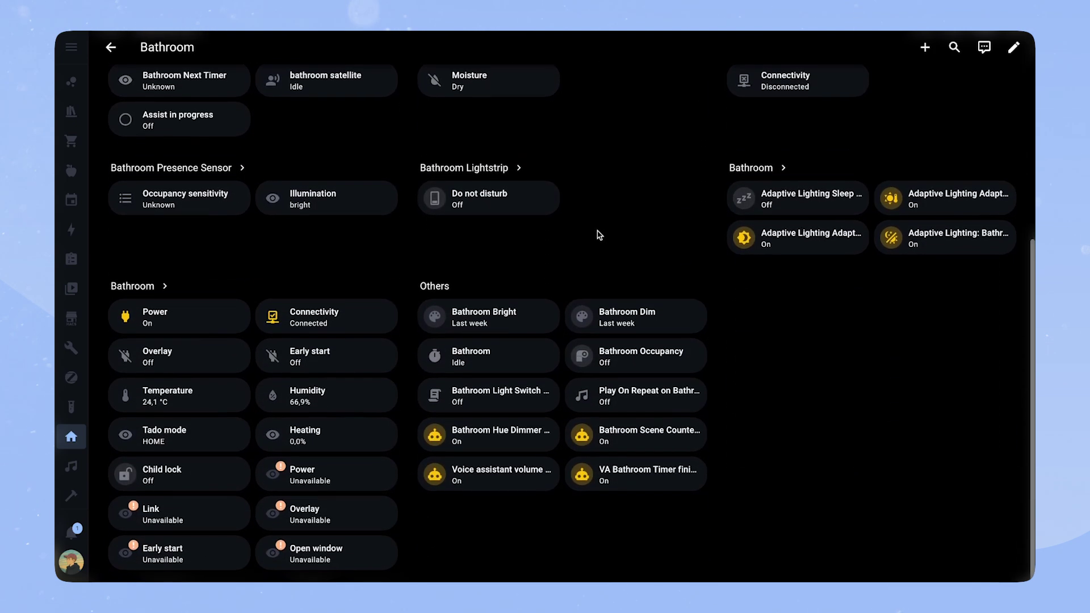
{"action": "scroll", "coordinate": [598, 235], "scroll_direction": "up", "scroll_amount": 6}
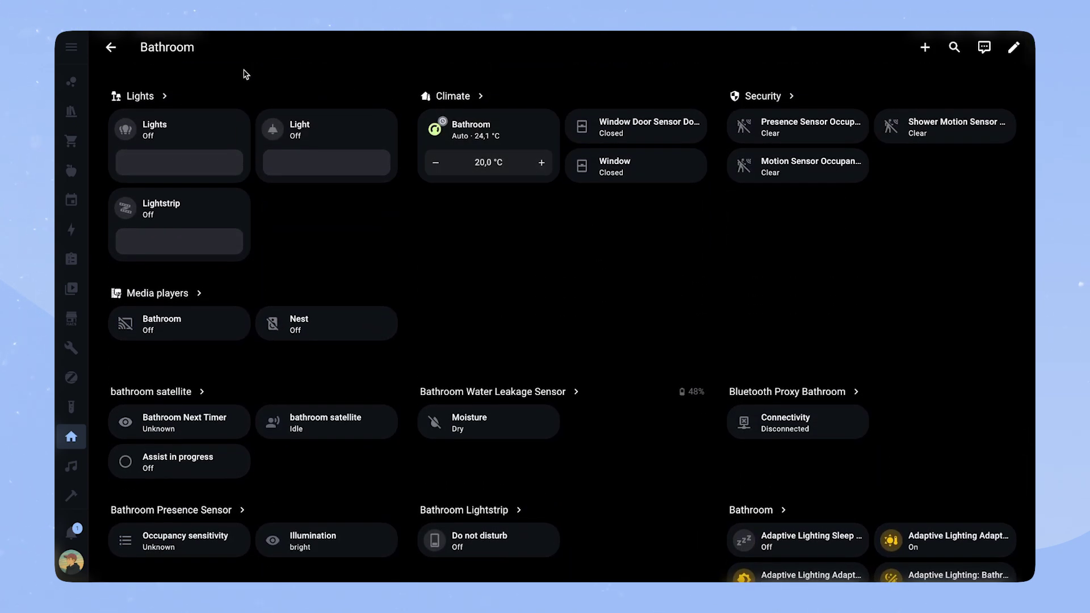
{"action": "left_click", "coordinate": [109, 46]}
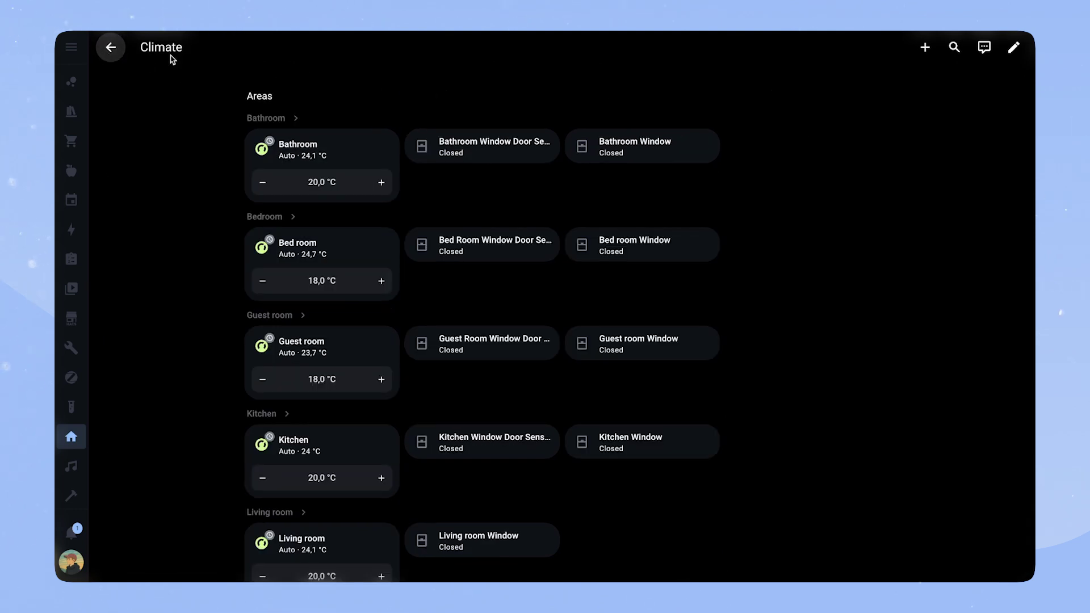
{"action": "left_click", "coordinate": [110, 46]}
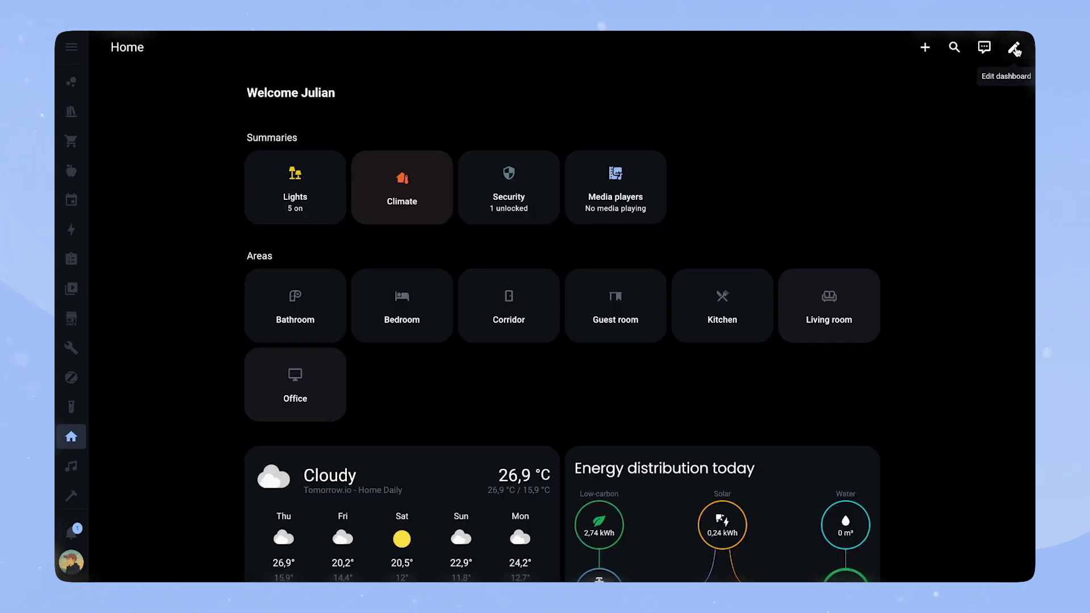
{"action": "left_click", "coordinate": [1015, 50]}
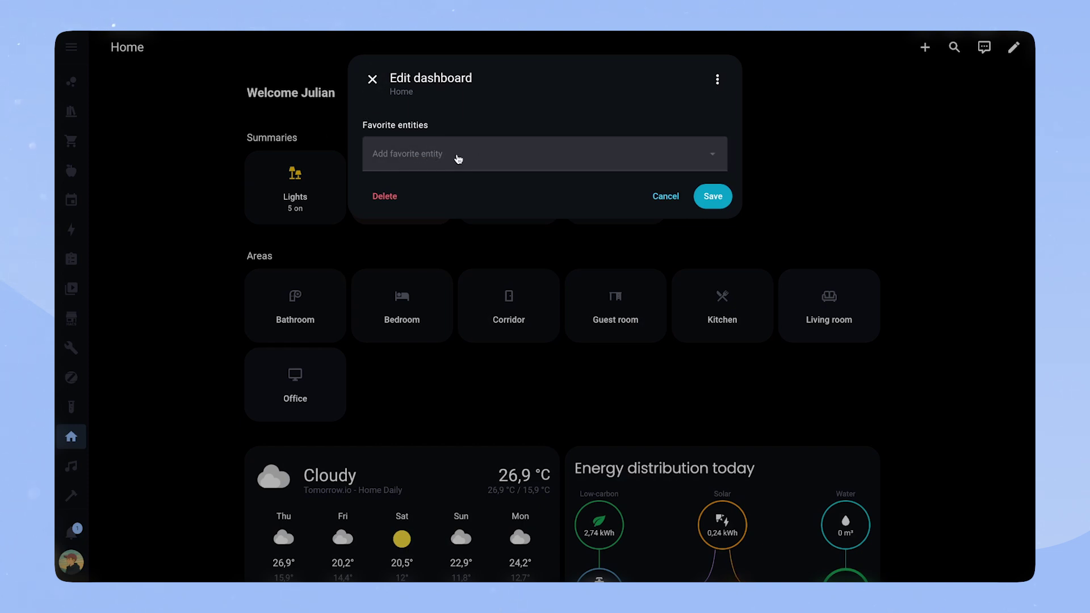
{"action": "left_click", "coordinate": [458, 159]}
{"action": "type", "text": "person j"}
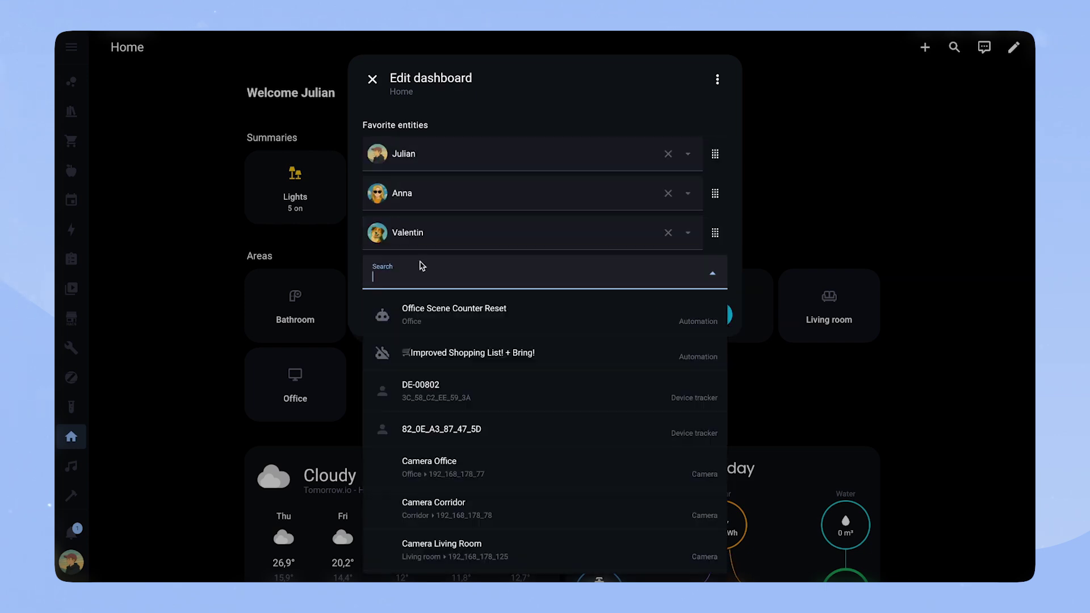
{"action": "type", "text": "person do"}
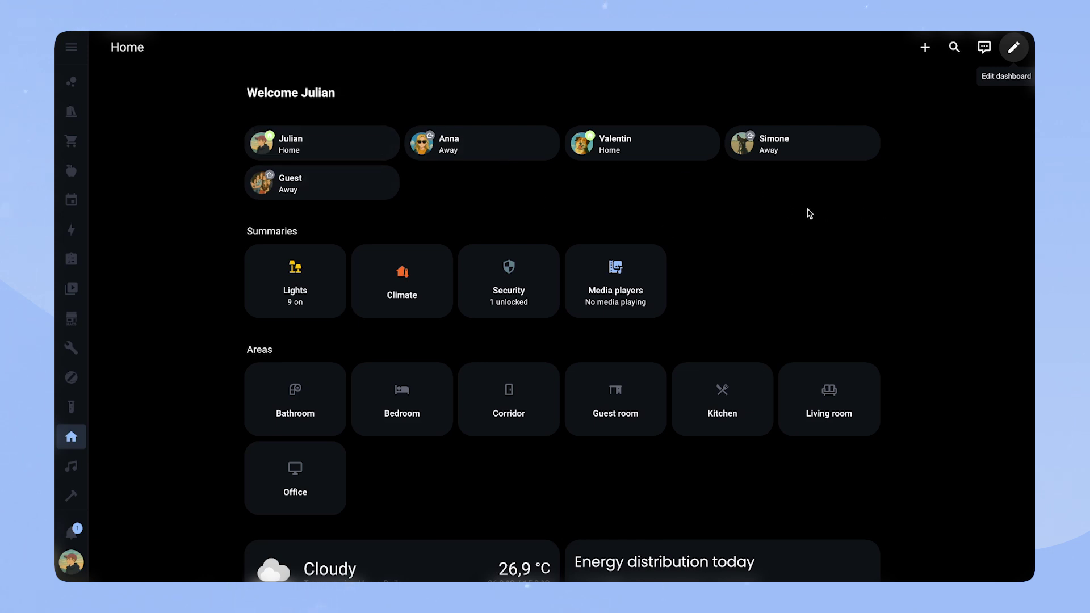
{"action": "left_click", "coordinate": [1013, 47]}
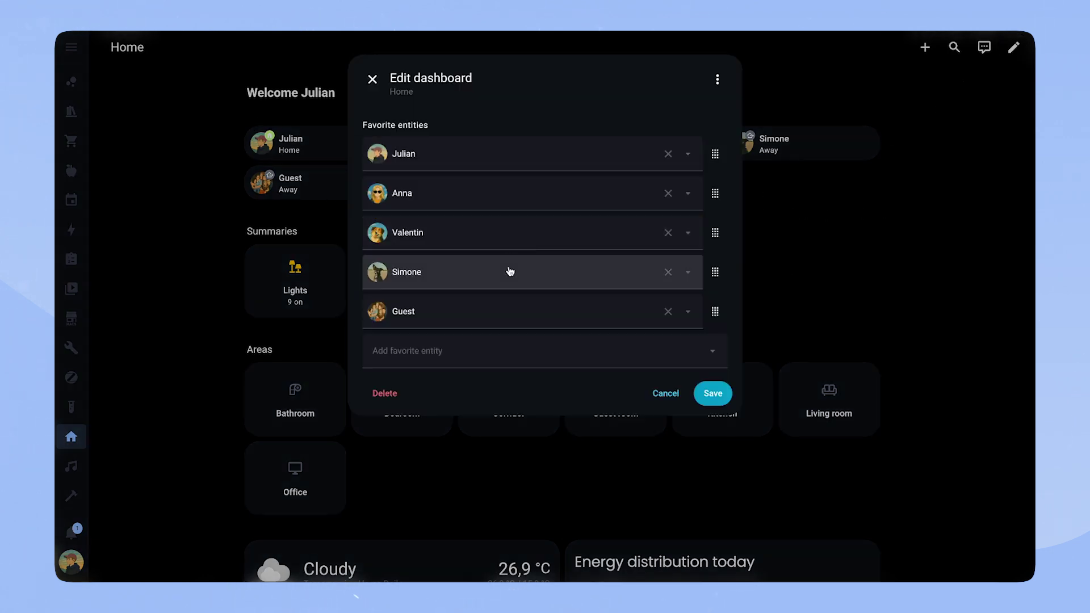
{"action": "left_click", "coordinate": [668, 311]}
{"action": "left_click", "coordinate": [455, 310]}
{"action": "type", "text": "security system"}
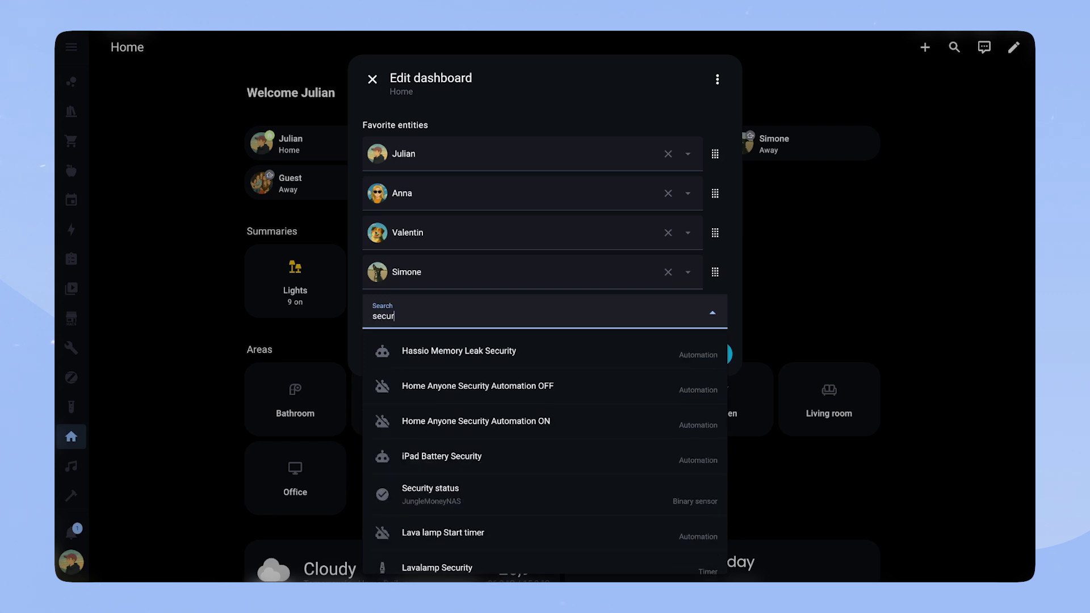
{"action": "left_click", "coordinate": [480, 488]}
{"action": "left_click_drag", "start_coordinate": [714, 311], "coordinate": [715, 153]}
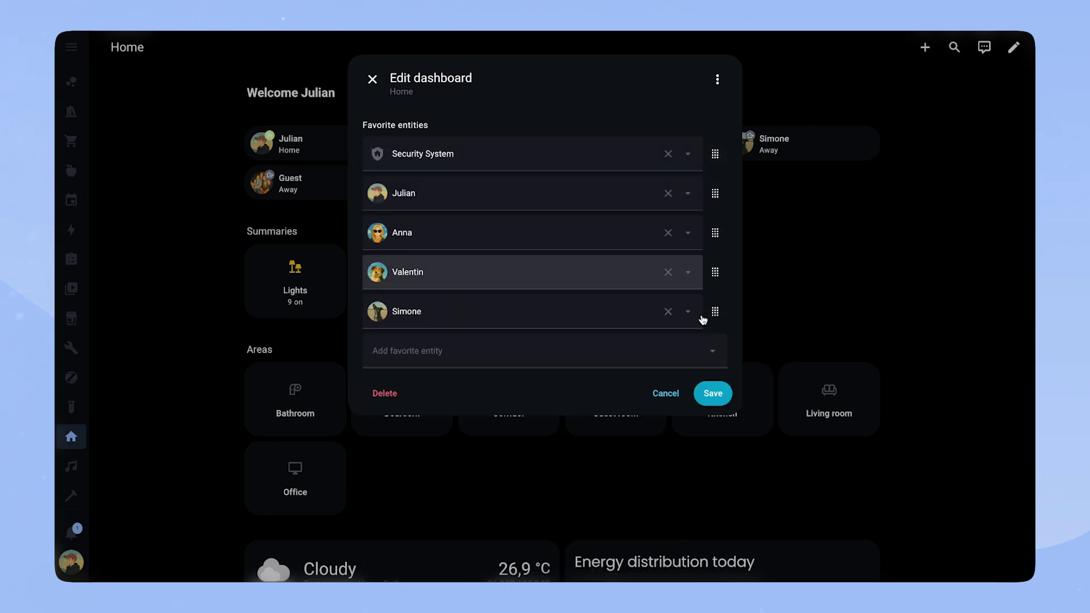
{"action": "left_click", "coordinate": [713, 393]}
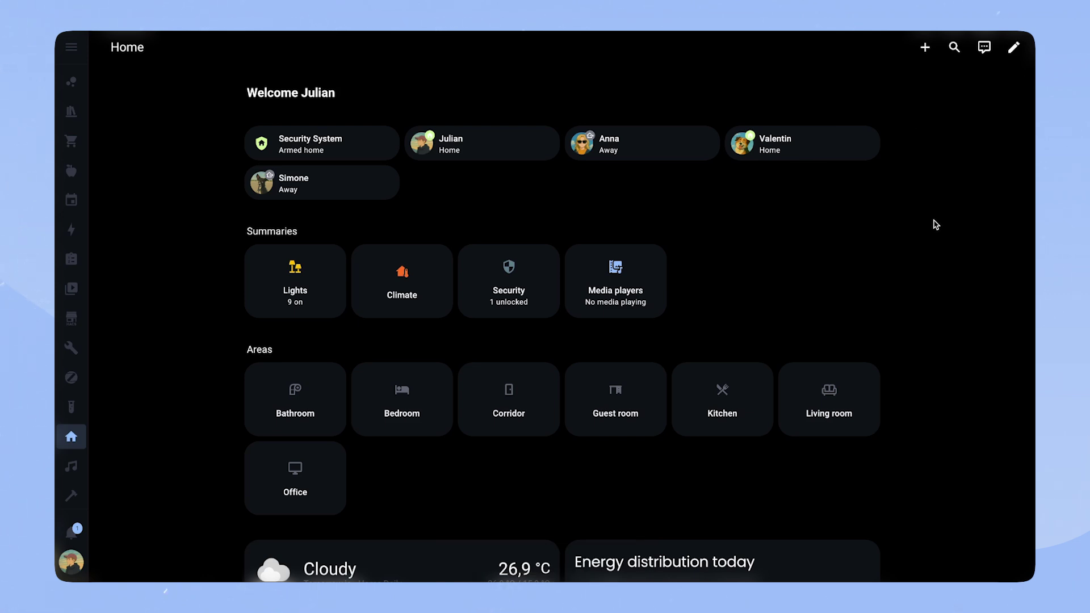
{"action": "left_click", "coordinate": [1014, 49]}
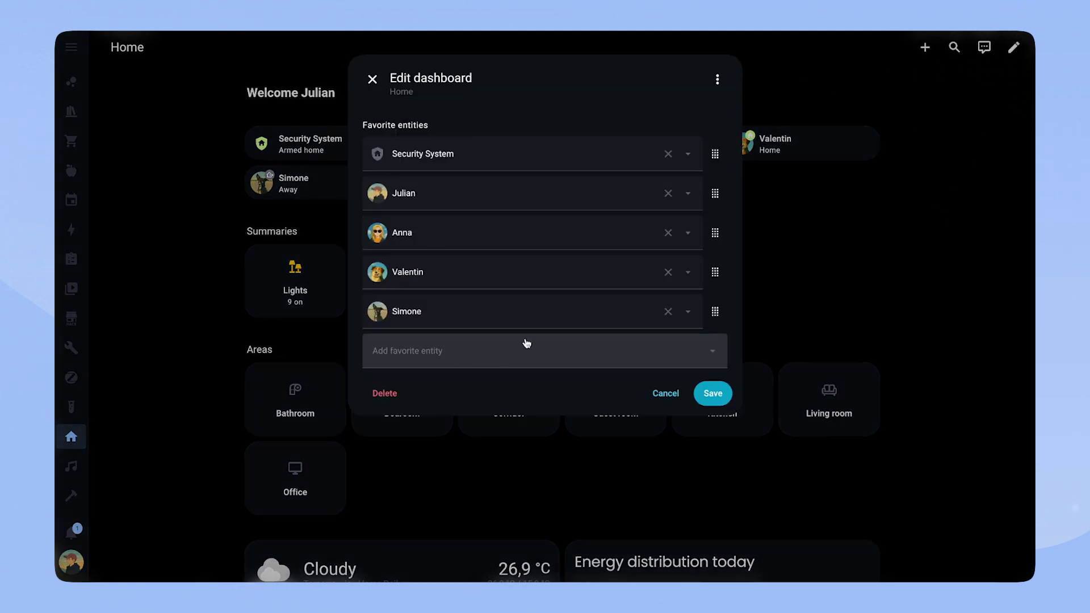
{"action": "left_click", "coordinate": [718, 81]}
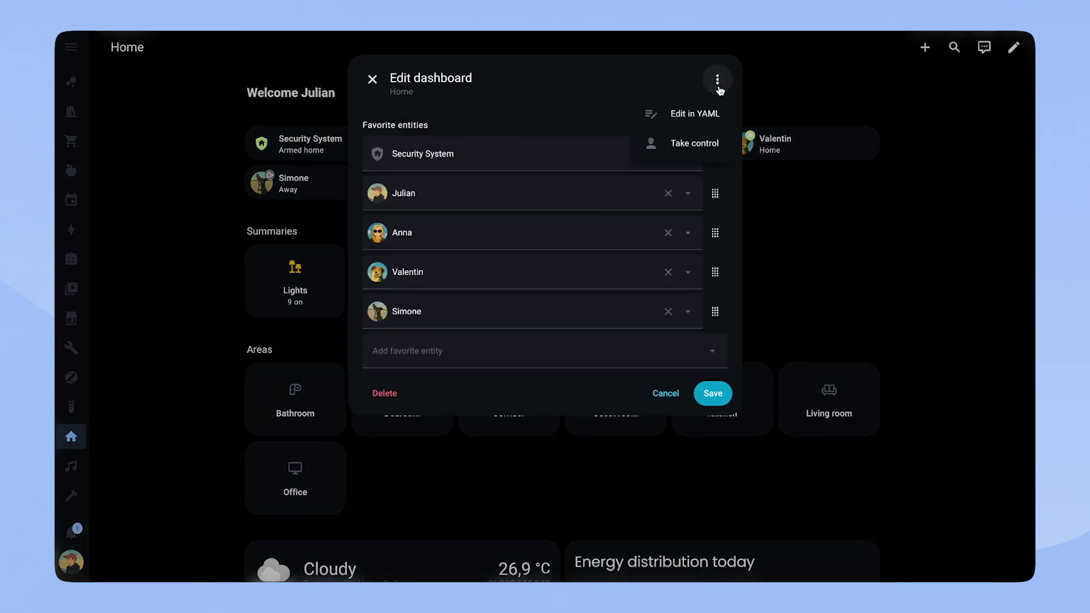
{"action": "left_click", "coordinate": [718, 82]}
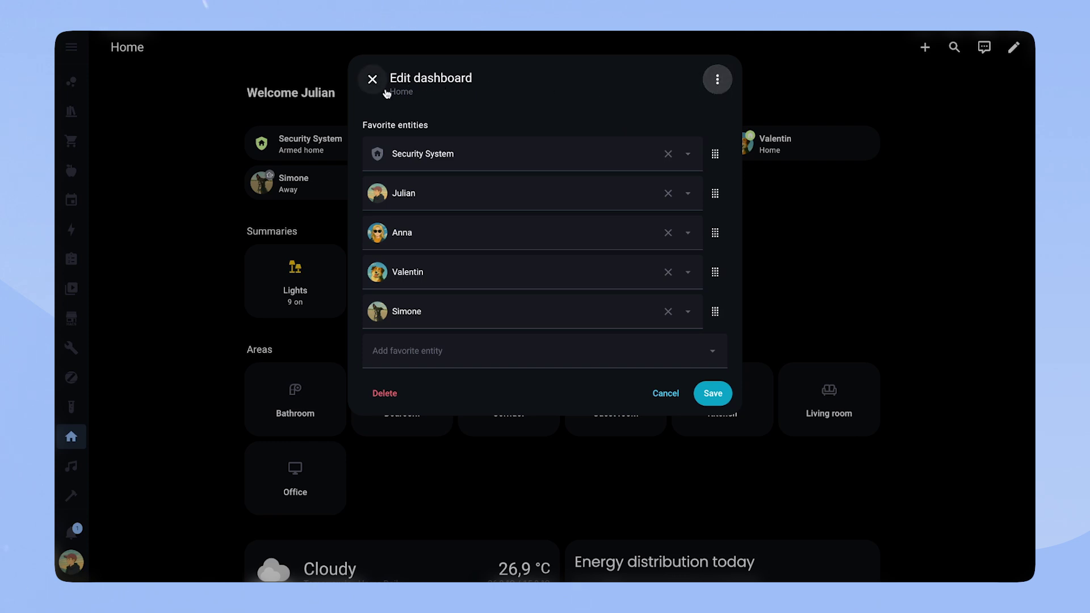
{"action": "left_click", "coordinate": [674, 399]}
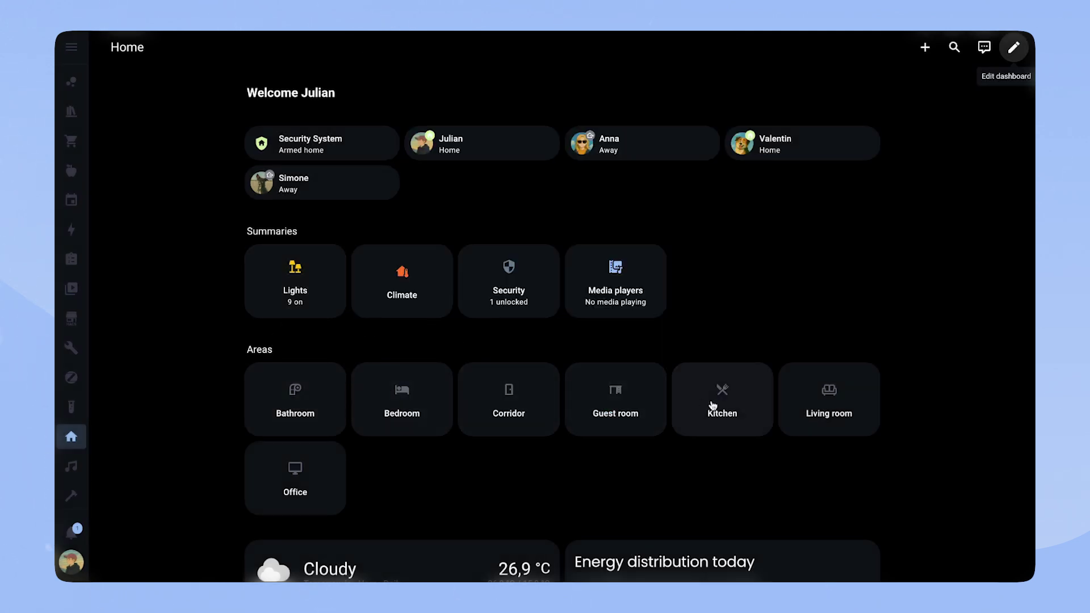
{"action": "left_click", "coordinate": [818, 401]}
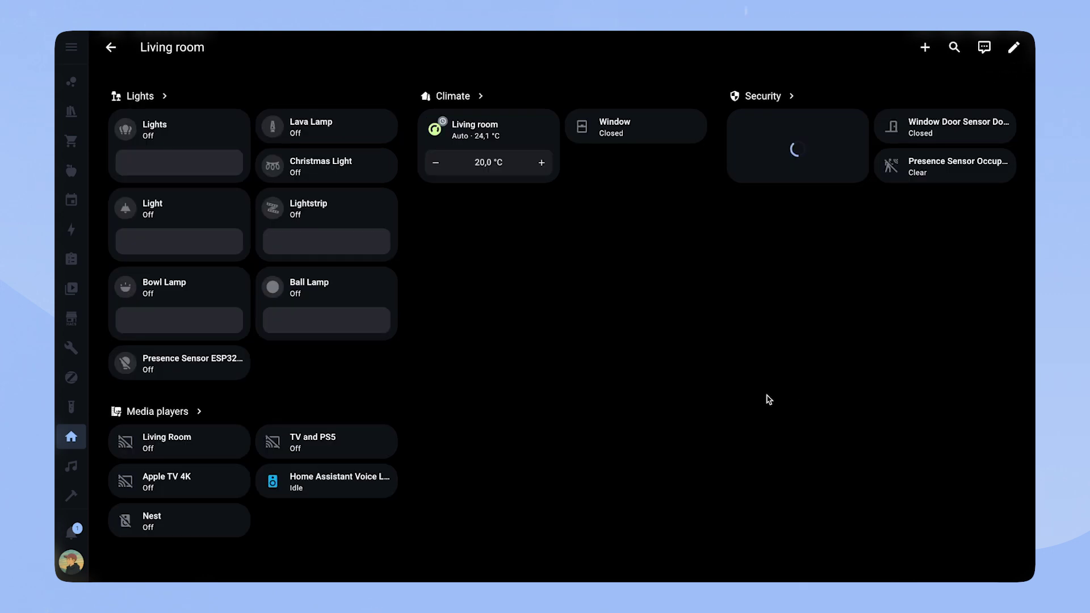
{"action": "left_click", "coordinate": [1014, 48]}
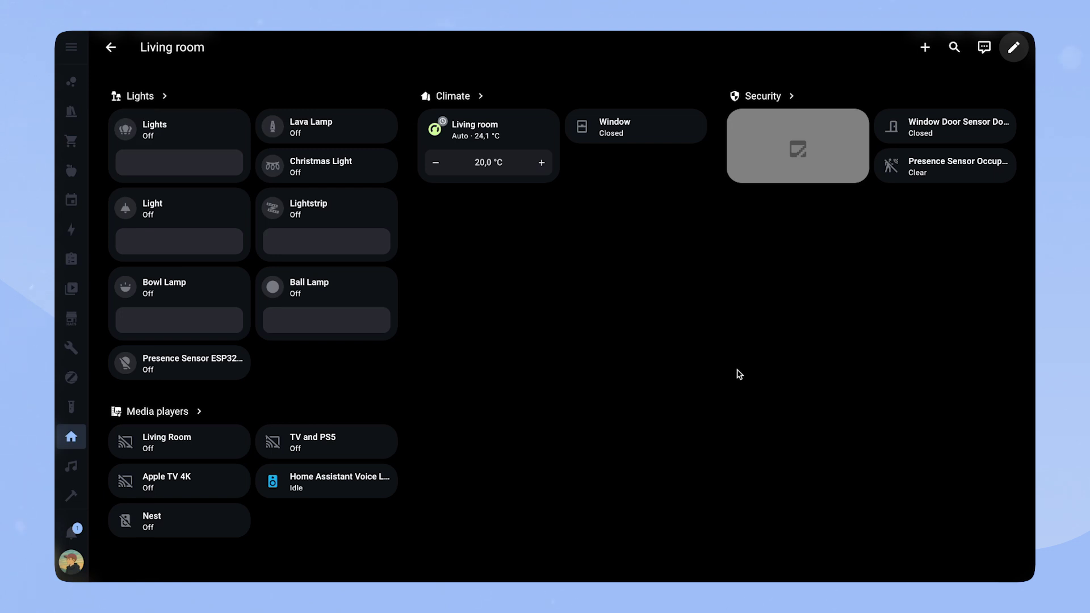
{"action": "left_click", "coordinate": [1013, 47]}
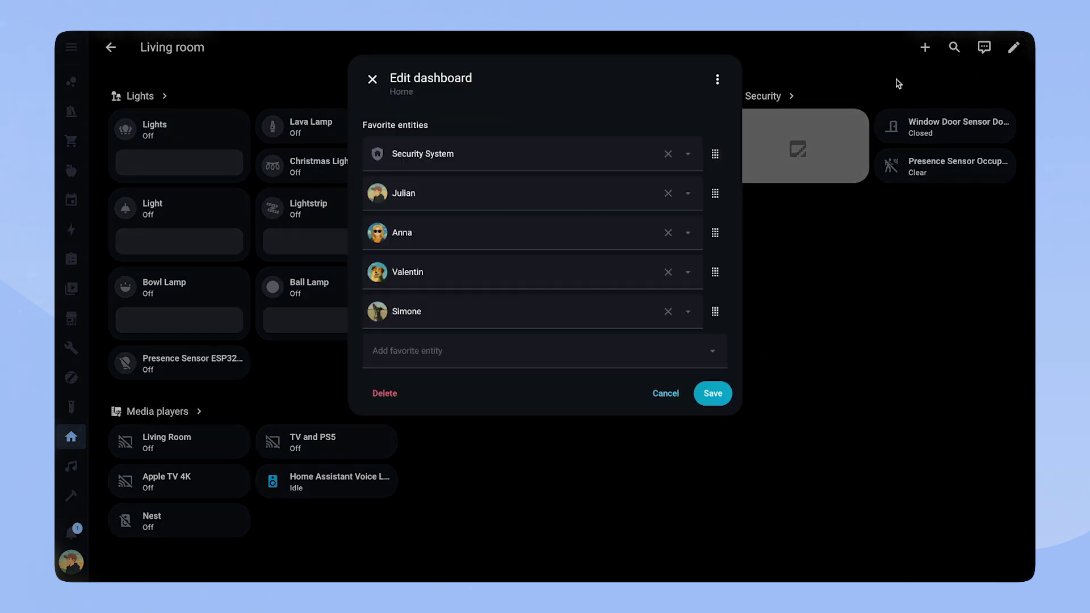
{"action": "left_click", "coordinate": [370, 84]}
{"action": "scroll", "coordinate": [601, 419], "scroll_direction": "down", "scroll_amount": 7}
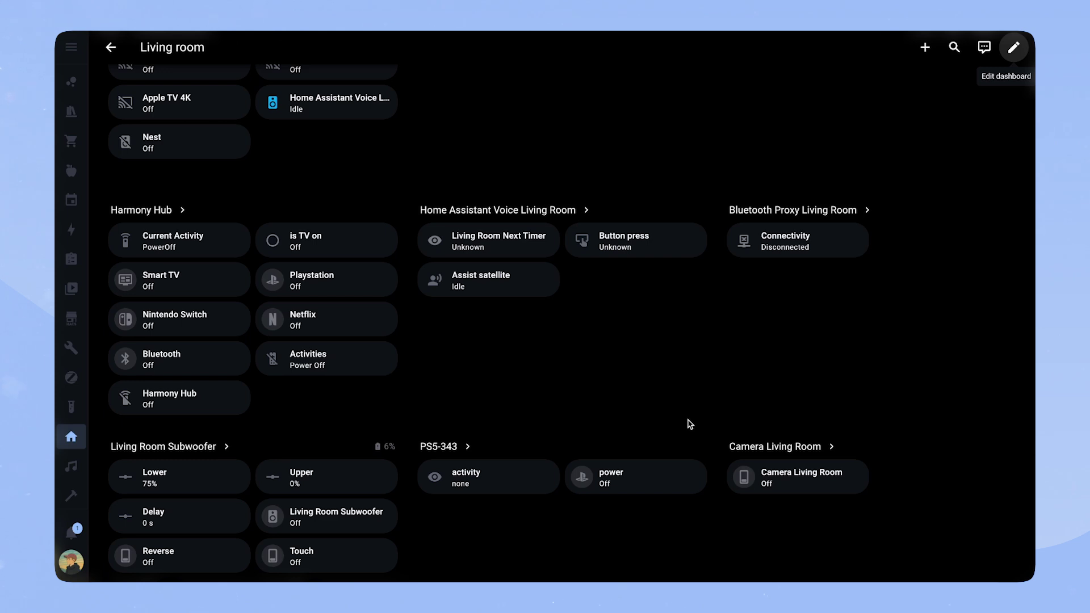
{"action": "scroll", "coordinate": [197, 68], "scroll_direction": "up", "scroll_amount": 10}
{"action": "left_click", "coordinate": [111, 47]}
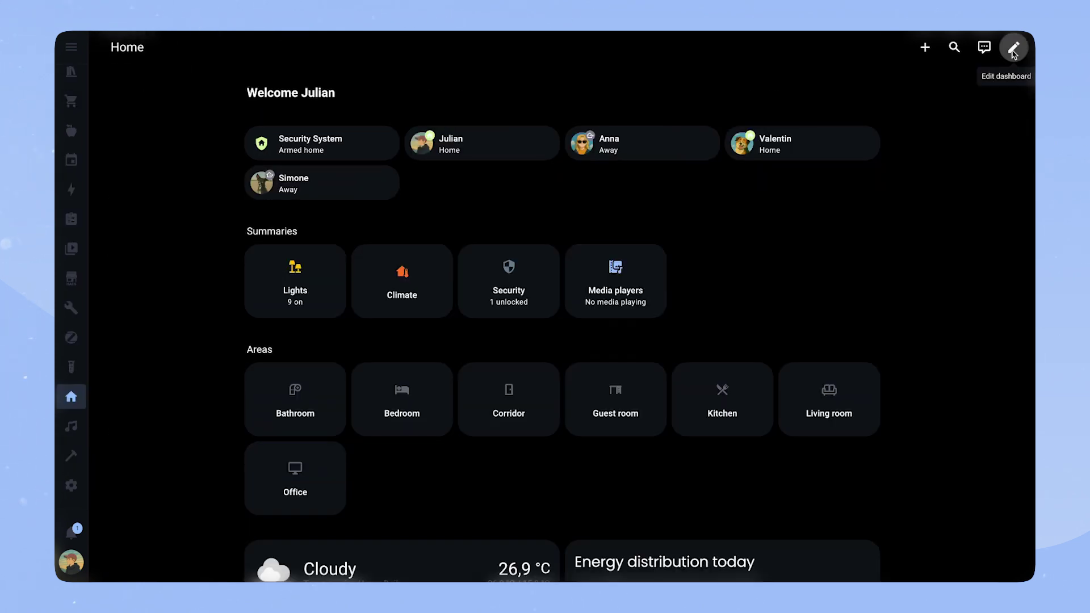
{"action": "left_click", "coordinate": [1014, 48]}
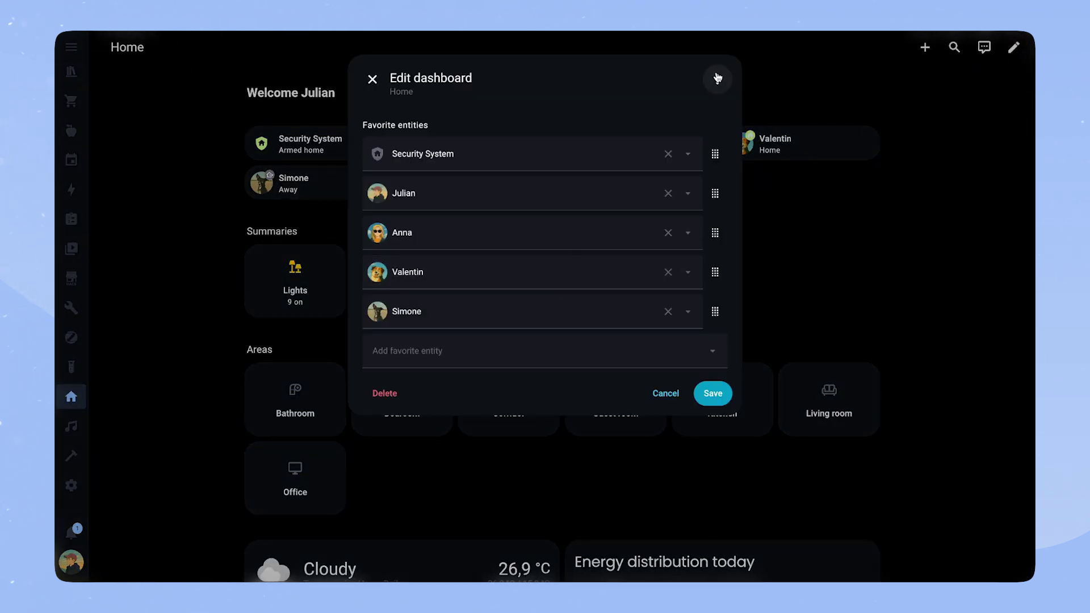
{"action": "left_click", "coordinate": [717, 78]}
{"action": "left_click", "coordinate": [690, 146]}
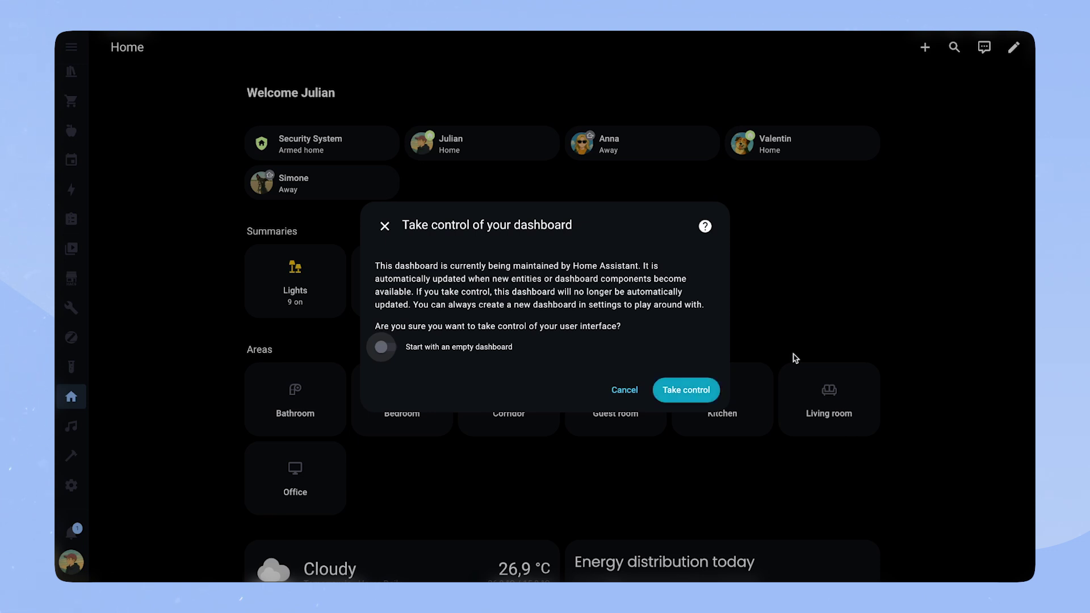
{"action": "left_click", "coordinate": [384, 226]}
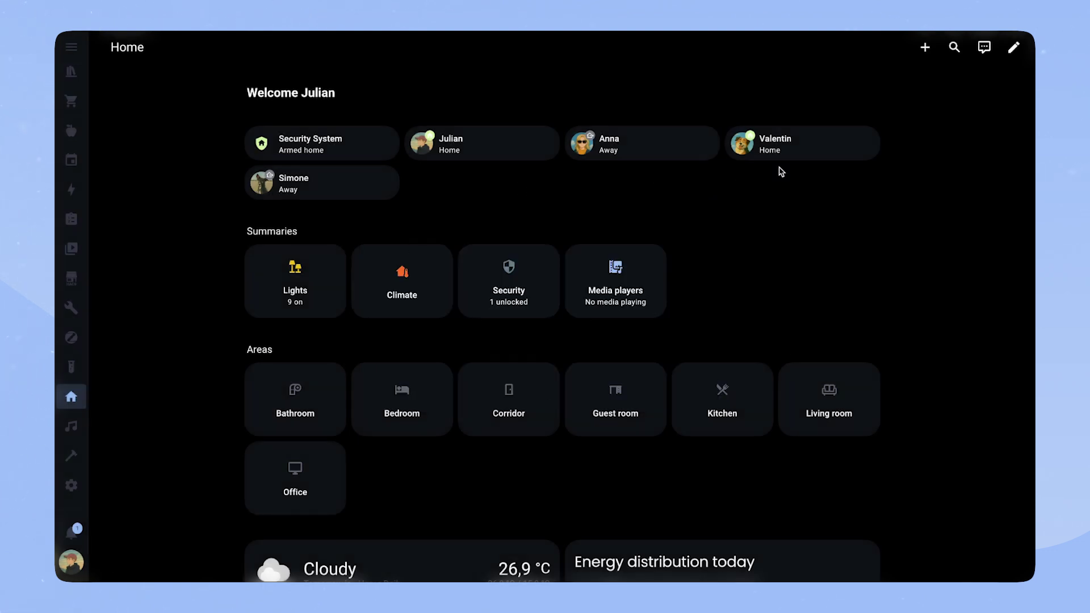
- Browse the Bedroom area's lights, 18,0 °C thermostat, media players, fan and presence sensors
{"action": "left_click", "coordinate": [398, 393]}
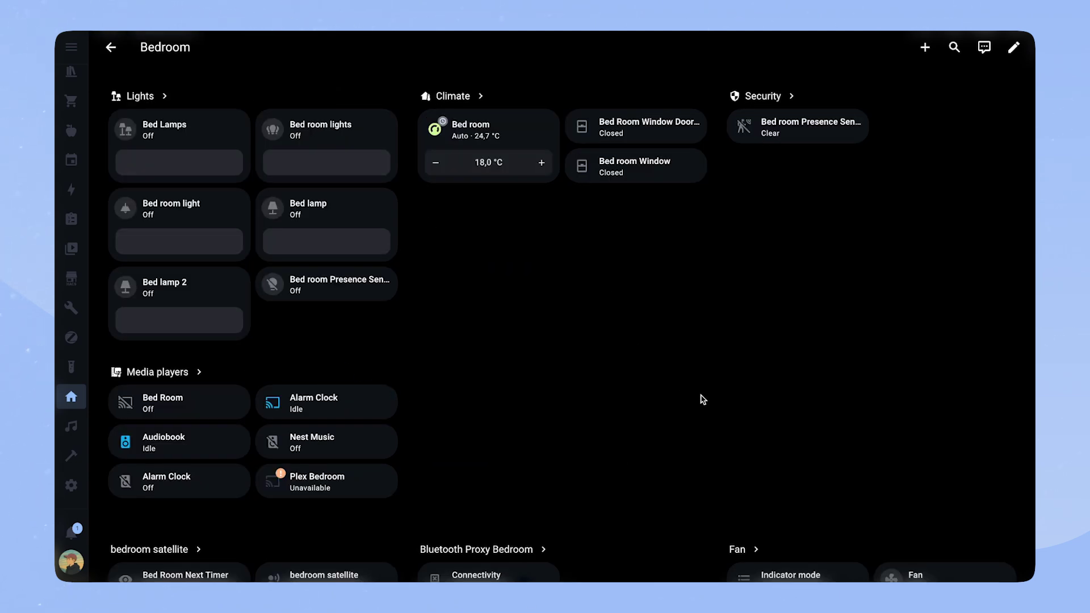
{"action": "scroll", "coordinate": [712, 392], "scroll_direction": "down", "scroll_amount": 6}
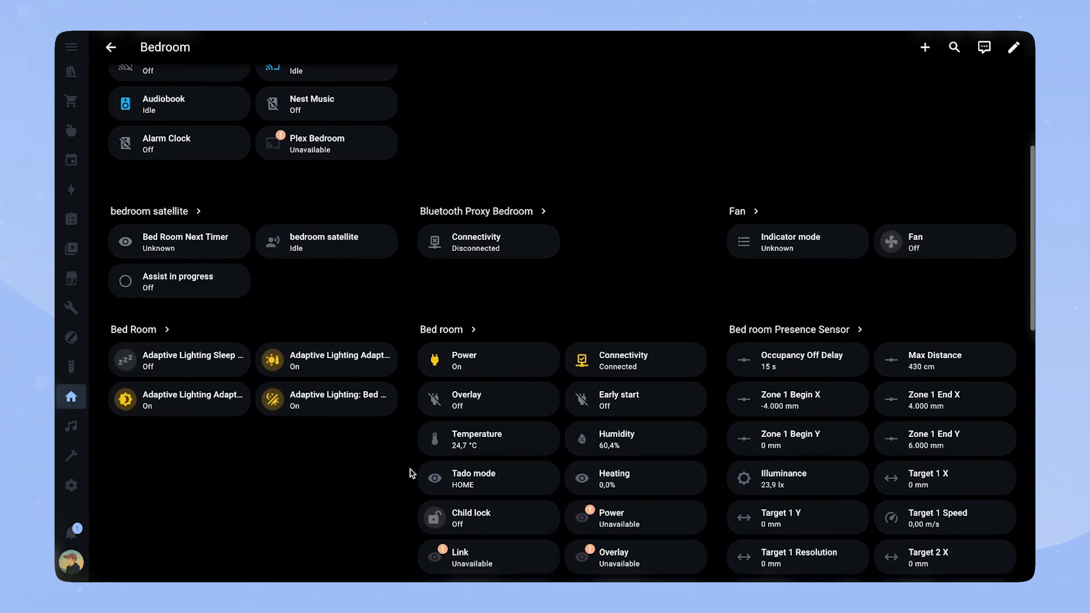
{"action": "scroll", "coordinate": [697, 540], "scroll_direction": "down", "scroll_amount": 7}
{"action": "scroll", "coordinate": [687, 540], "scroll_direction": "up", "scroll_amount": 9}
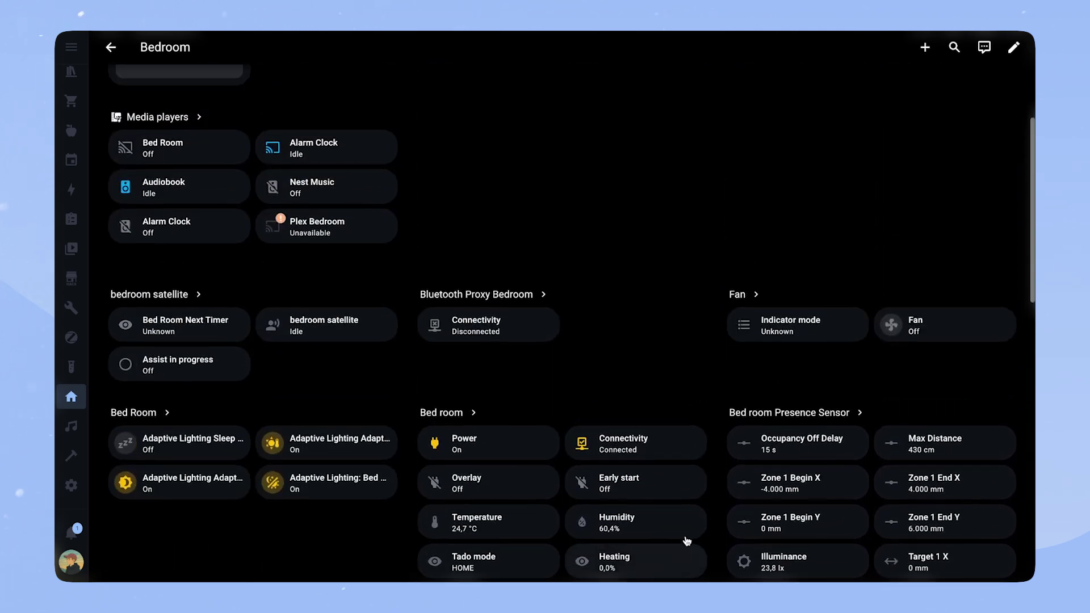
{"action": "scroll", "coordinate": [687, 540], "scroll_direction": "up", "scroll_amount": 5}
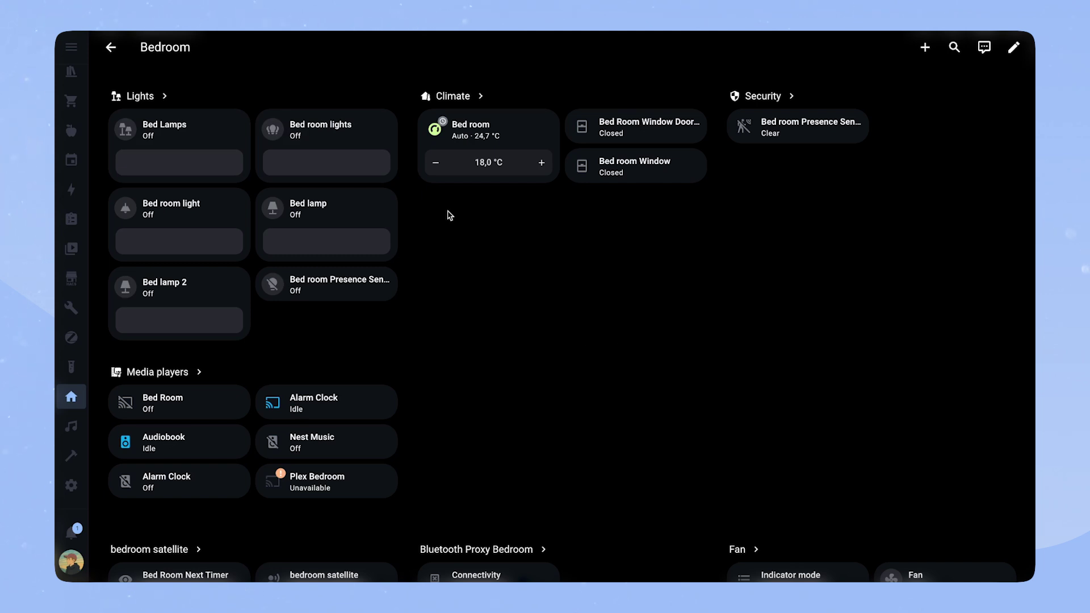
- Leave the Bedroom page for the Home dashboard and look over its weather forecast and energy distribution cards
{"action": "left_click", "coordinate": [111, 48]}
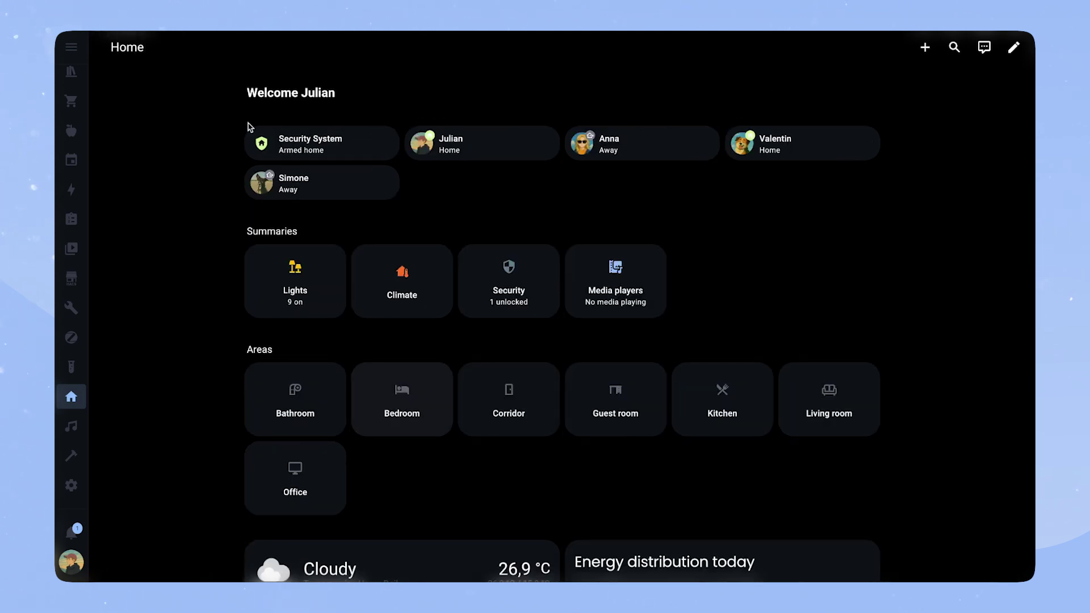
{"action": "scroll", "coordinate": [803, 299], "scroll_direction": "down", "scroll_amount": 4}
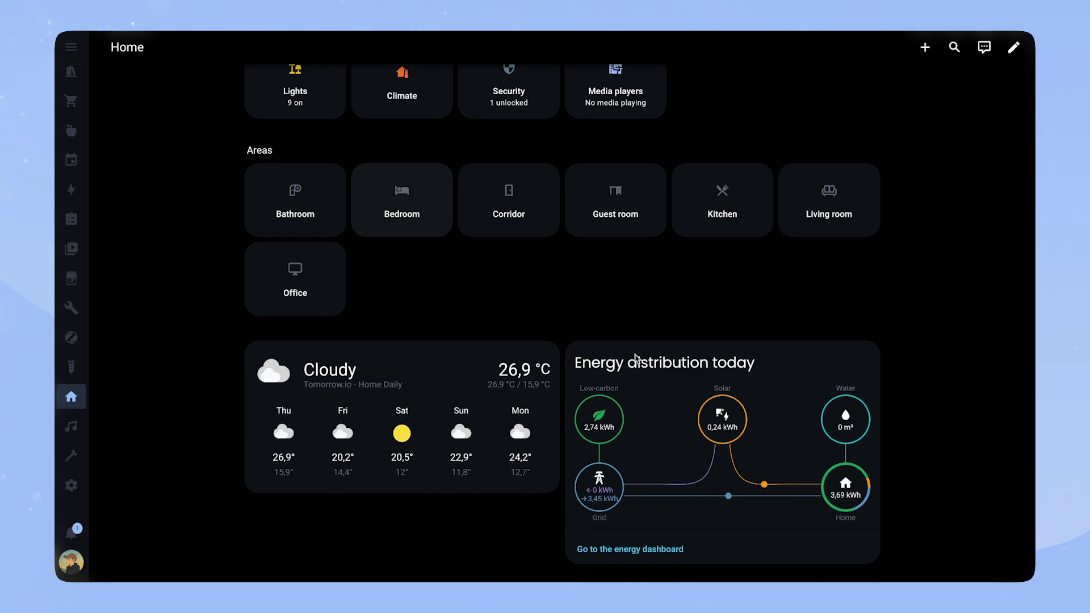
{"action": "scroll", "coordinate": [479, 322], "scroll_direction": "up", "scroll_amount": 1}
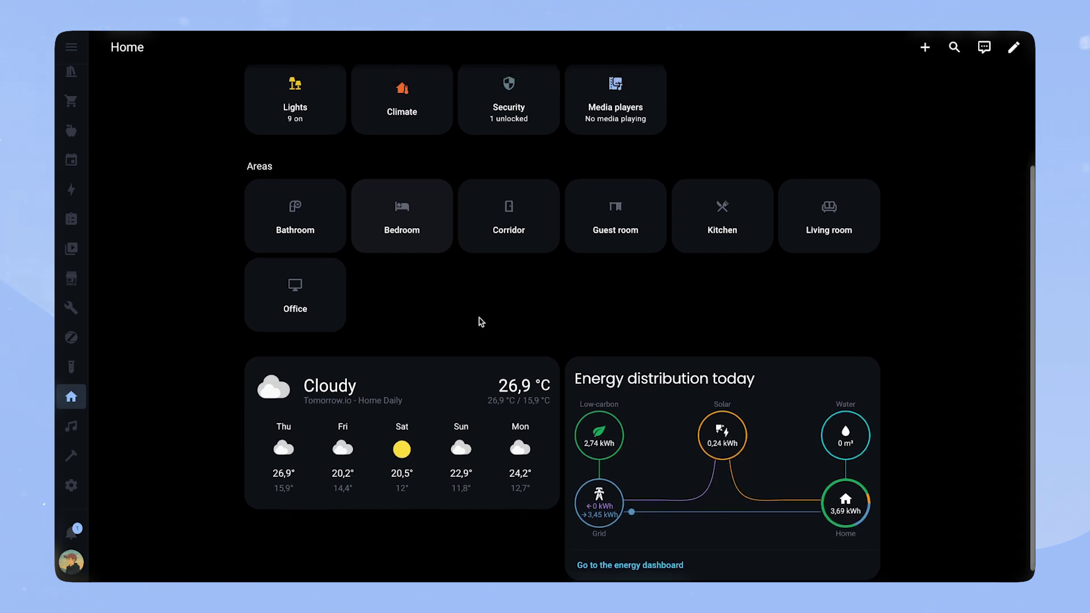
{"action": "scroll", "coordinate": [480, 322], "scroll_direction": "up", "scroll_amount": 3}
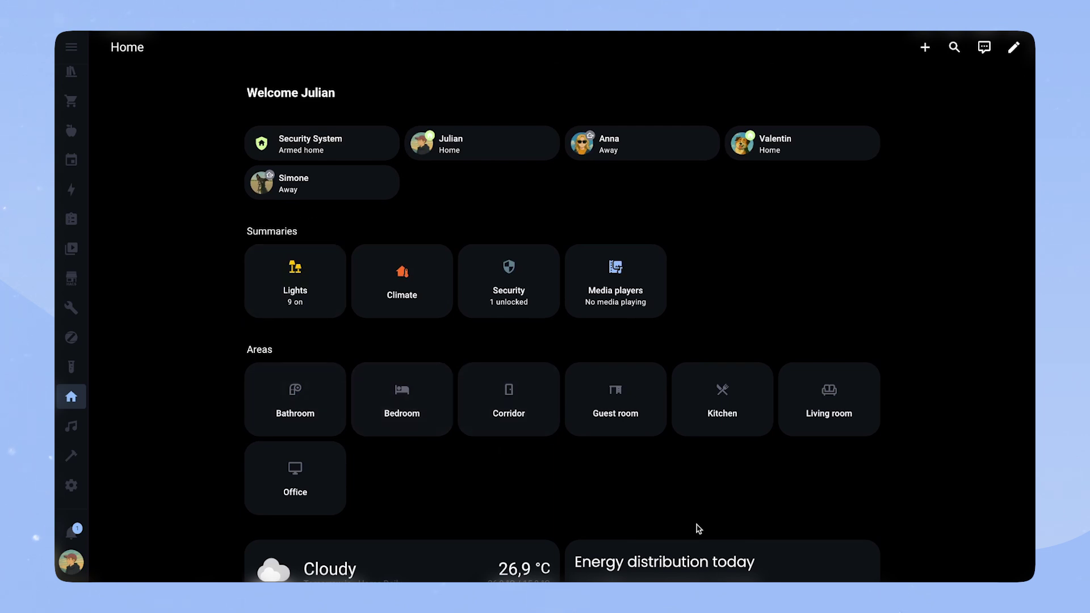
{"action": "scroll", "coordinate": [730, 525], "scroll_direction": "down", "scroll_amount": 1}
{"action": "scroll", "coordinate": [732, 524], "scroll_direction": "down", "scroll_amount": 2}
{"action": "scroll", "coordinate": [533, 450], "scroll_direction": "up", "scroll_amount": 1}
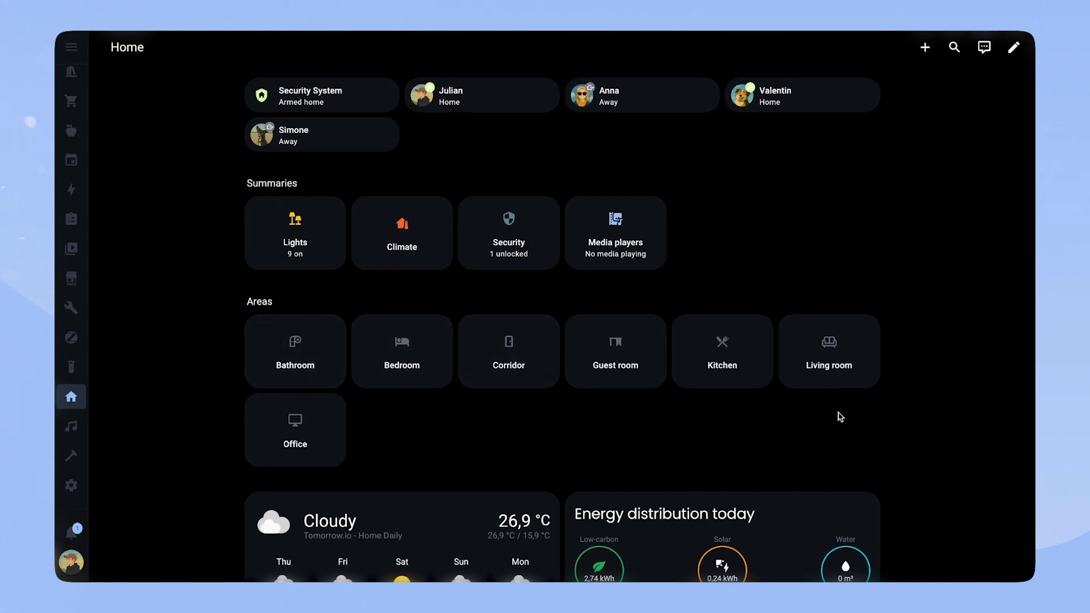
{"action": "scroll", "coordinate": [778, 321], "scroll_direction": "up", "scroll_amount": 1}
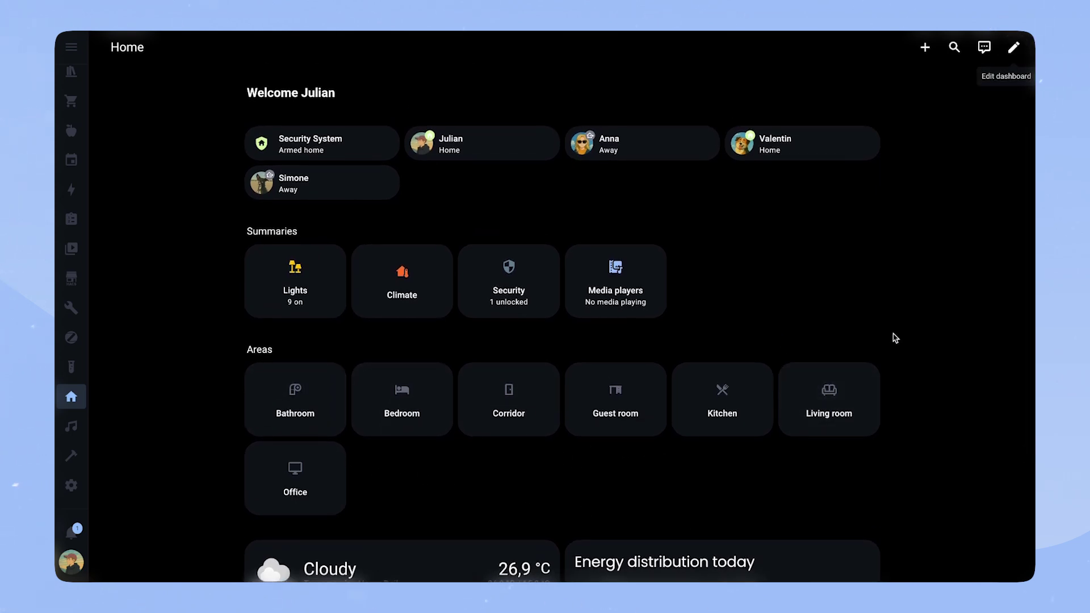